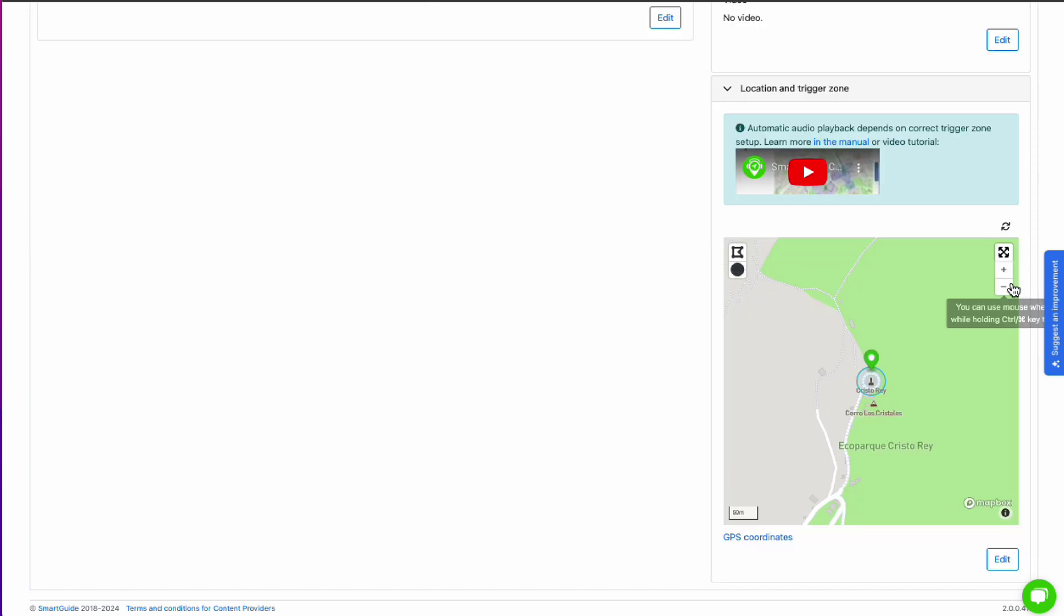
Step: Enlarge the circular trigger zone around Cristo Rey so it reaches the church just south of the monument
scroll(873, 368, "up", 1)
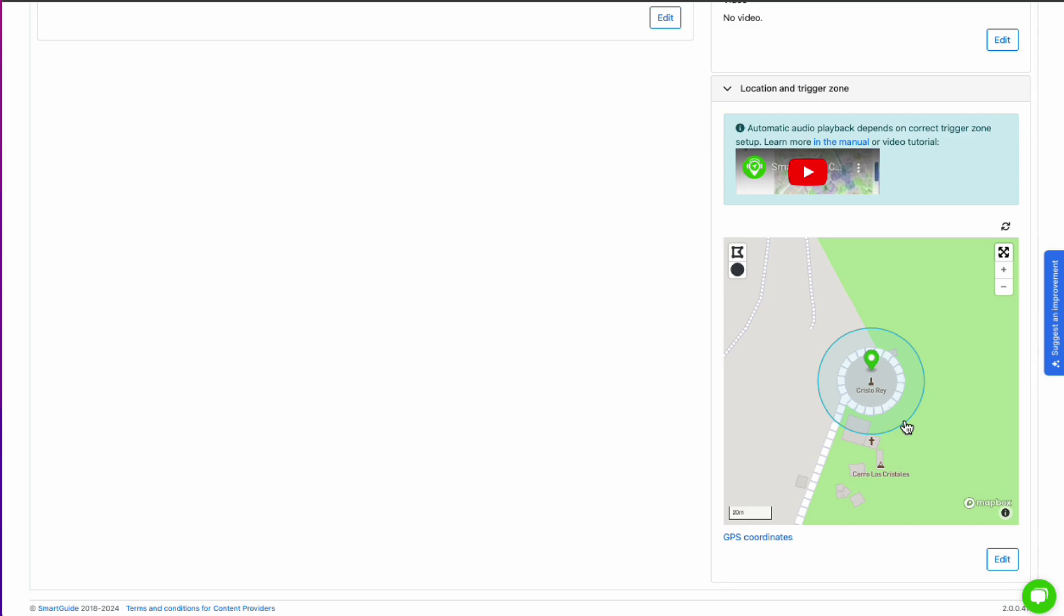
left_click_drag(953, 402, 954, 380)
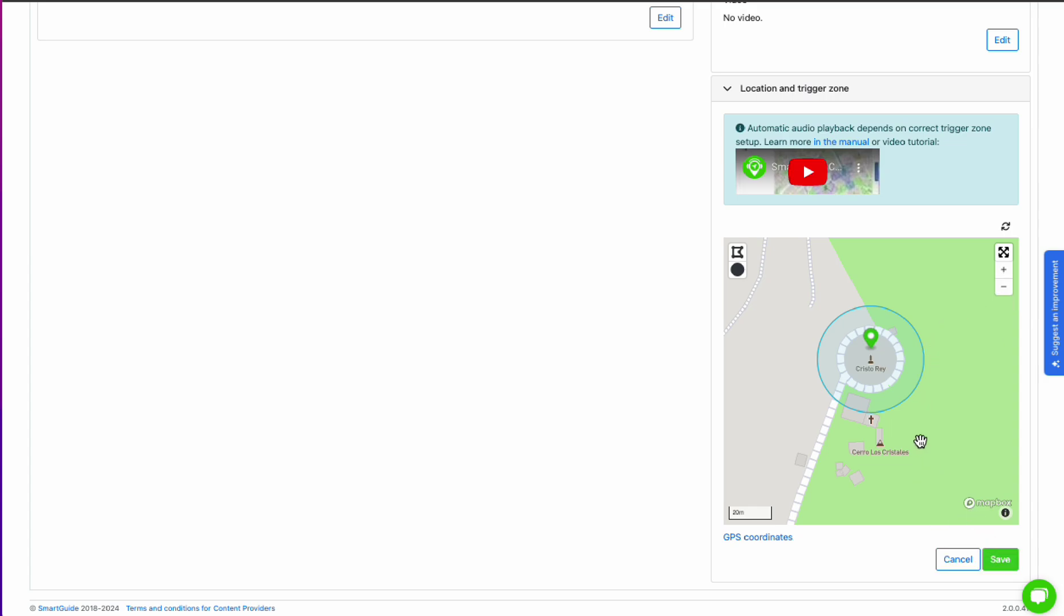
left_click(914, 392)
mouse_move(925, 362)
left_mouse_down()
mouse_move(969, 349)
mouse_move(917, 356)
mouse_move(966, 354)
mouse_move(937, 359)
left_mouse_up()
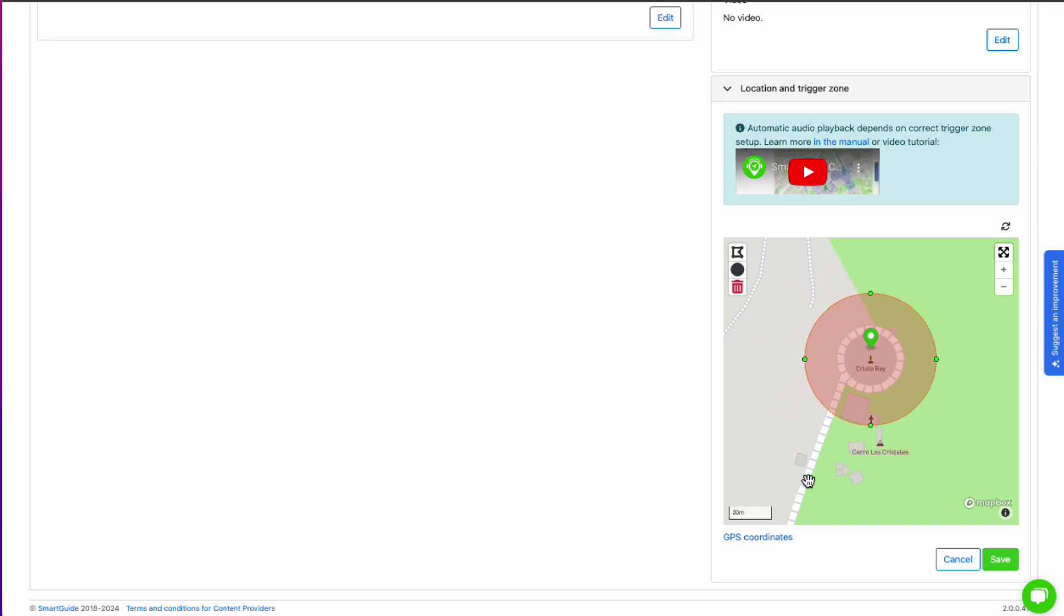
Step: Try replacing Cristo Rey's circular trigger zone with a four-corner polygon around the monument and discard the changes
left_click(738, 287)
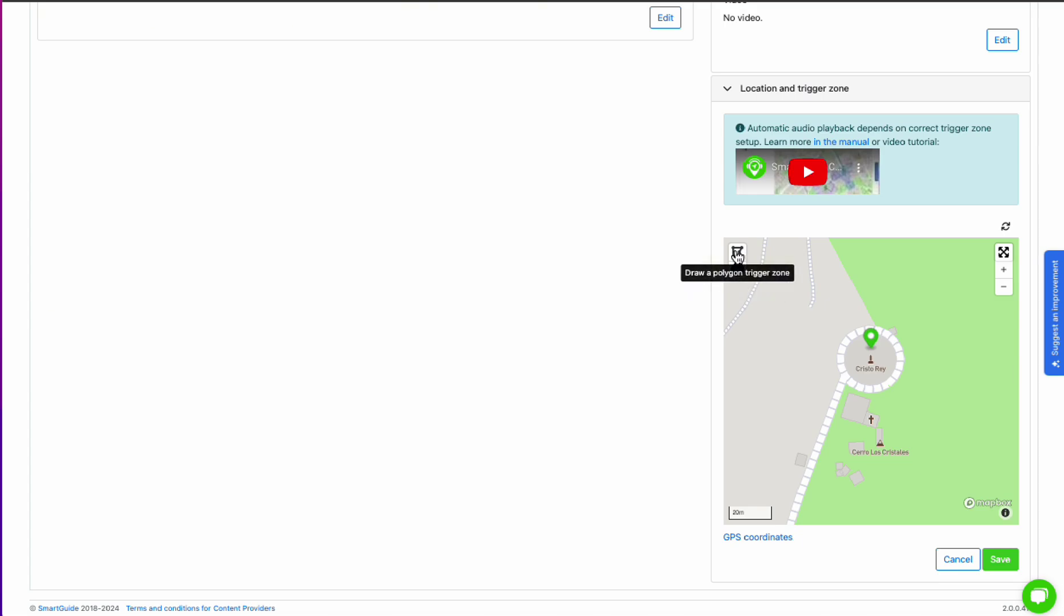
left_click(738, 254)
left_click(769, 441)
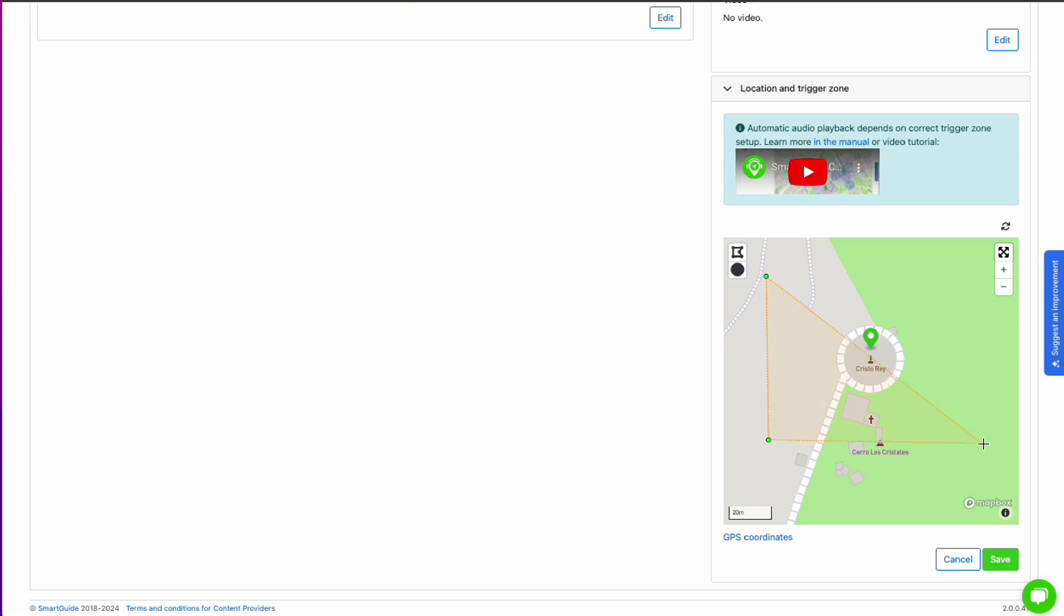
left_click(982, 443)
double_click(972, 272)
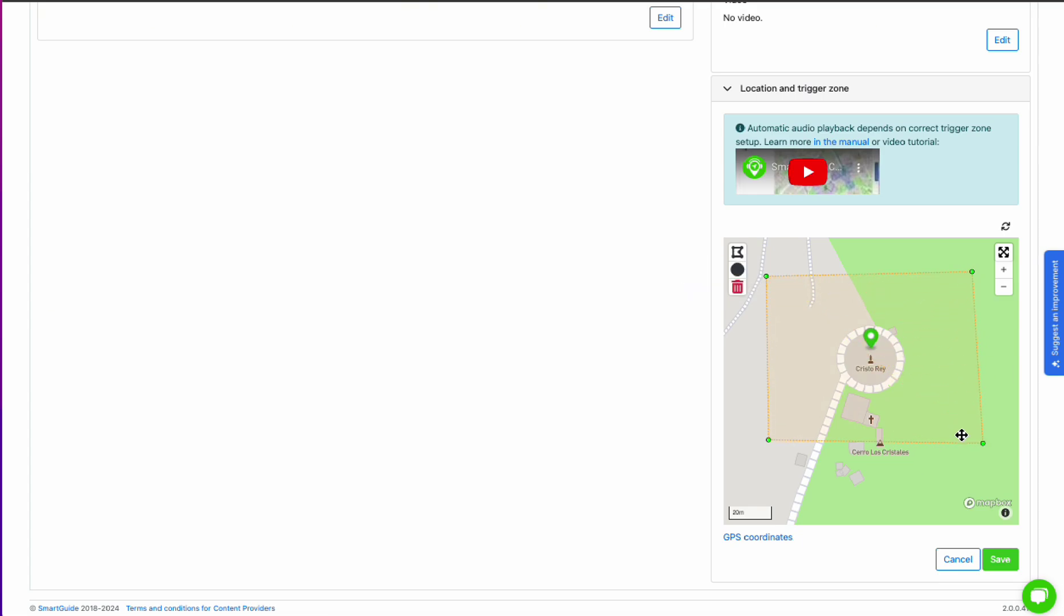
left_click(964, 488)
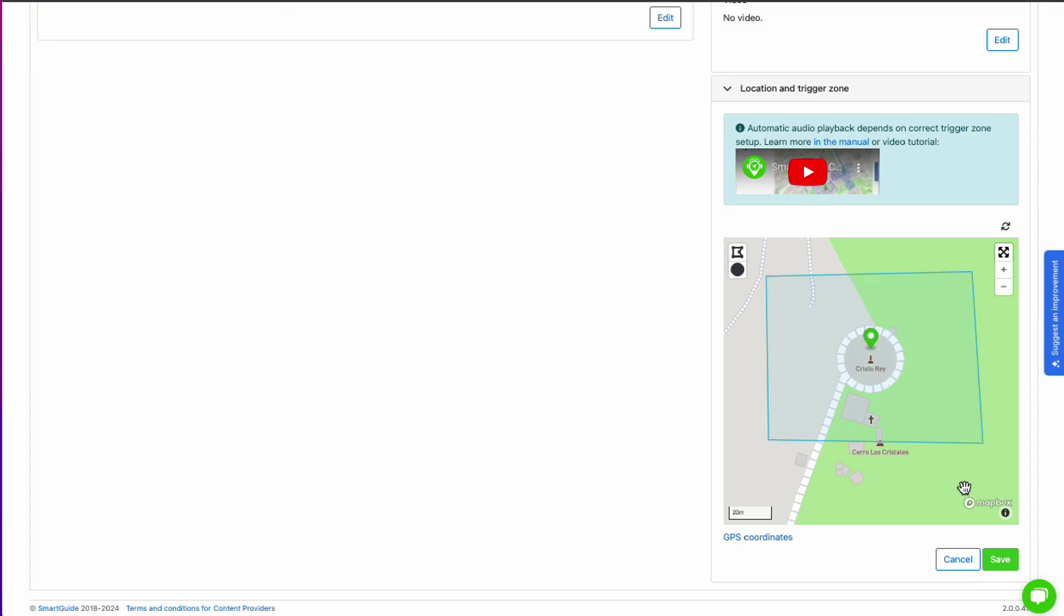
left_click(957, 561)
Step: Examine the tour route and trigger zones between Catedral de San Pedro and El Gato del Río on the map
left_click(650, 73)
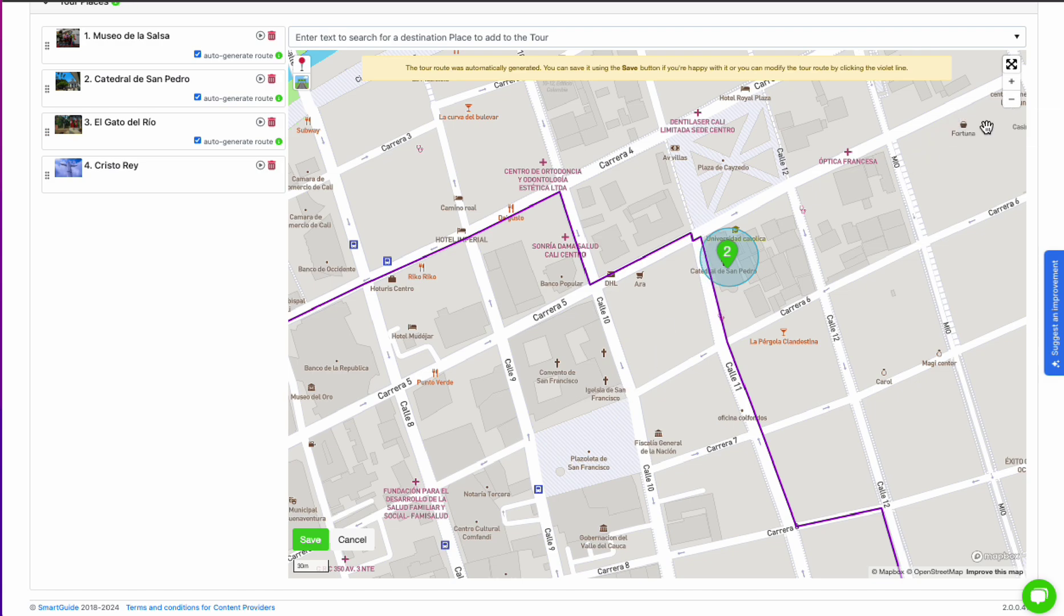
left_click_drag(502, 351, 662, 346)
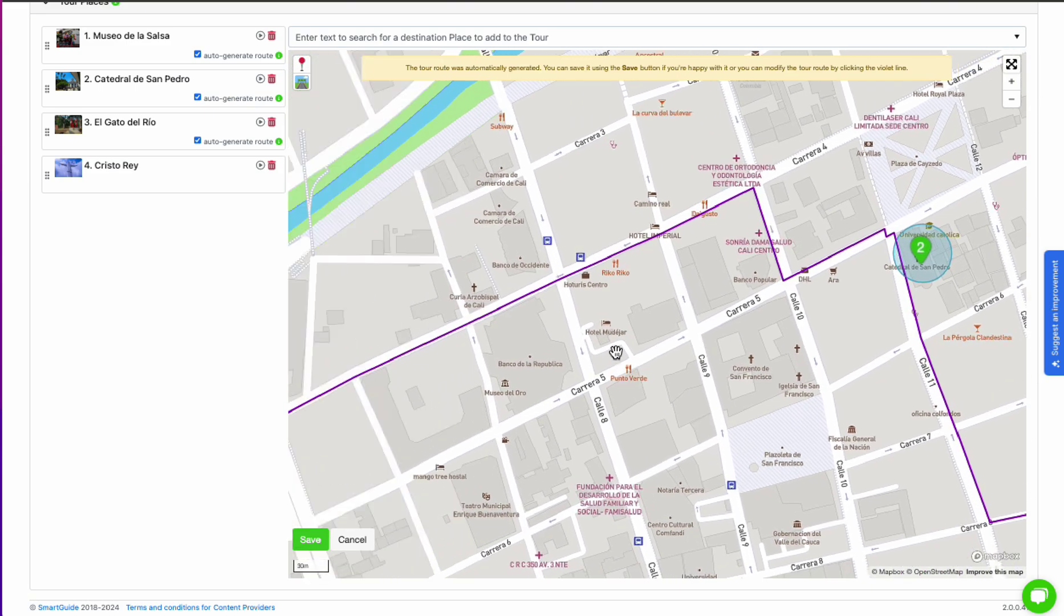
mouse_move(502, 373)
left_mouse_down()
mouse_move(792, 324)
mouse_move(601, 361)
mouse_move(810, 349)
left_mouse_up()
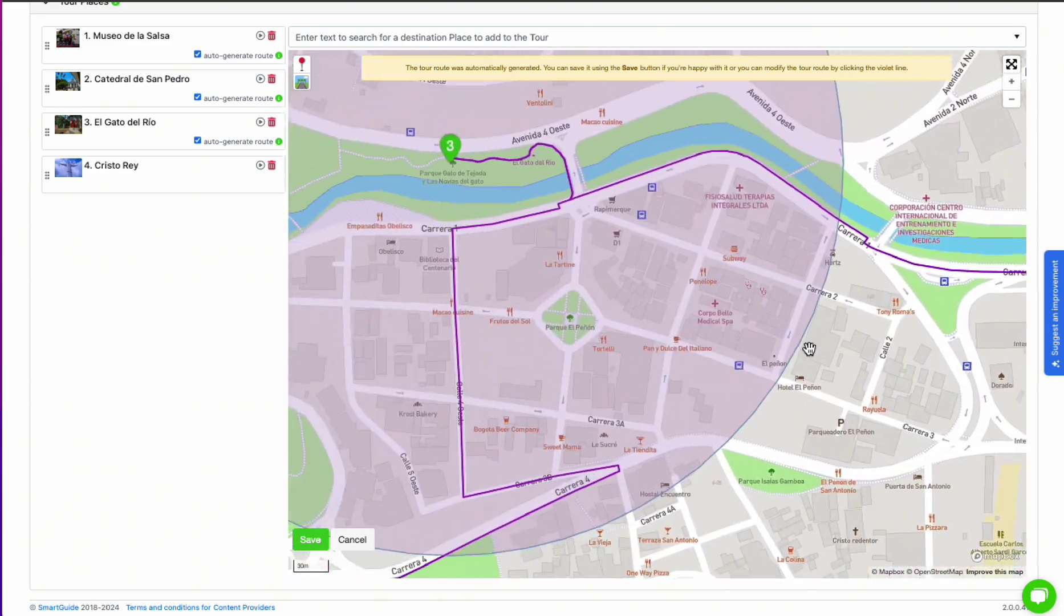
left_click(1011, 100)
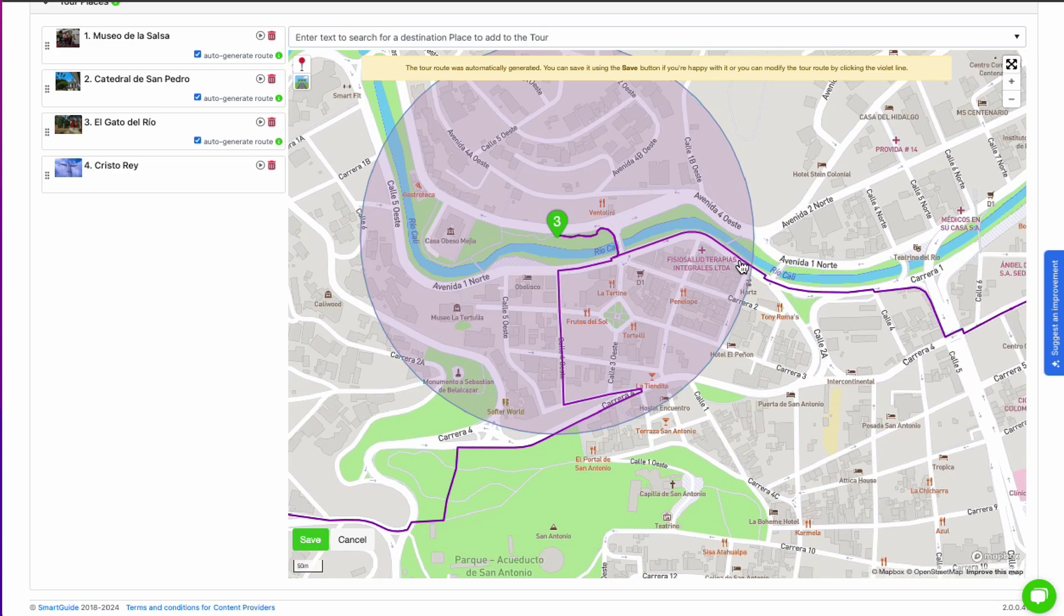
mouse_move(774, 287)
left_mouse_down()
mouse_move(791, 356)
mouse_move(810, 373)
left_mouse_up()
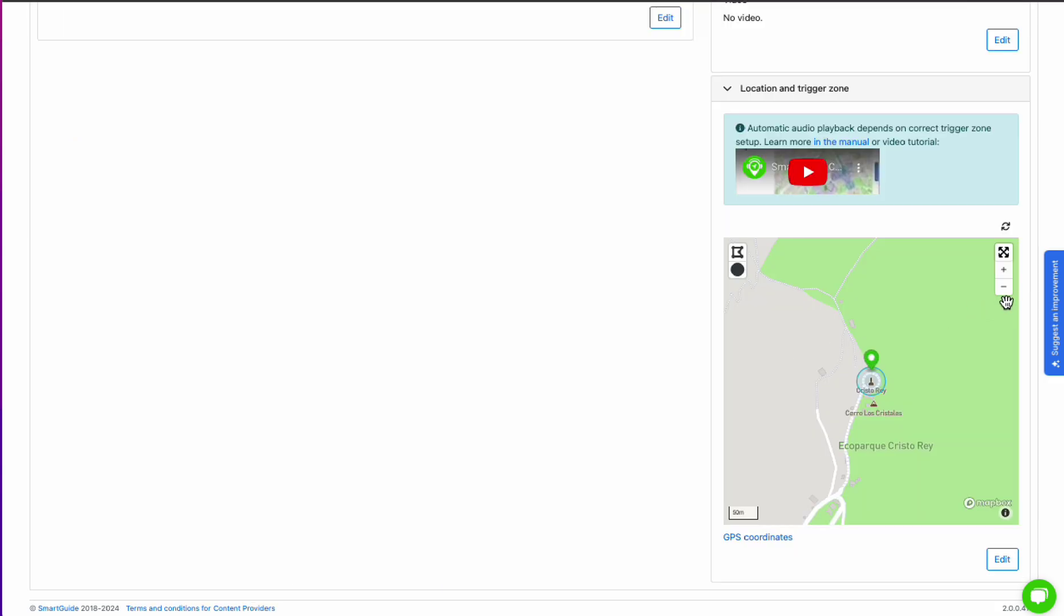
Step: Enlarge and reposition Cristo Rey's circular trigger zone so it also covers Cerro Los Cristales, and save it
left_click(1003, 269)
left_click(918, 381)
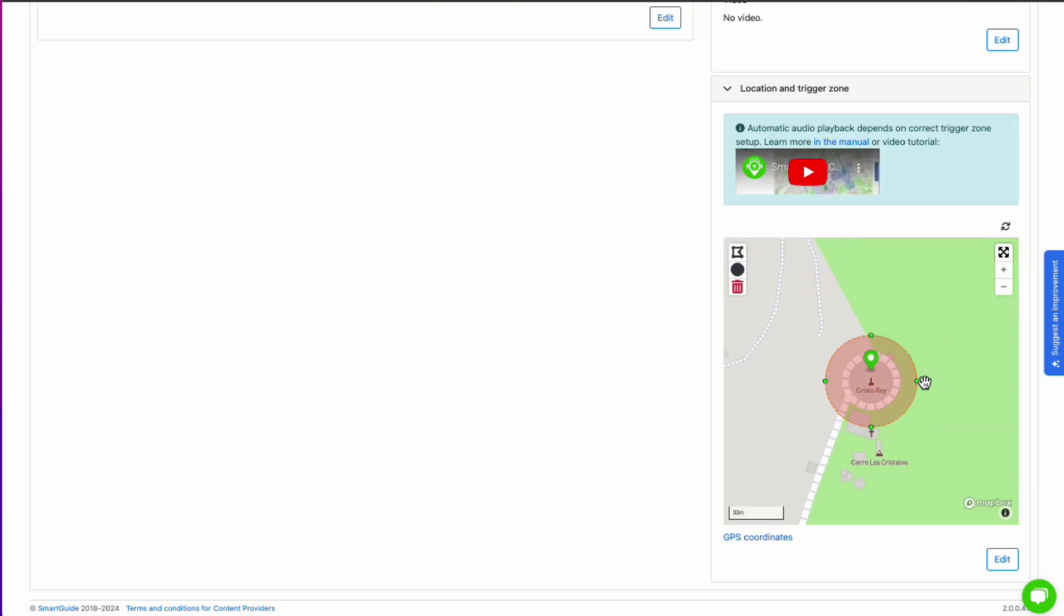
left_click_drag(919, 382, 945, 406)
left_click_drag(982, 367, 1005, 320)
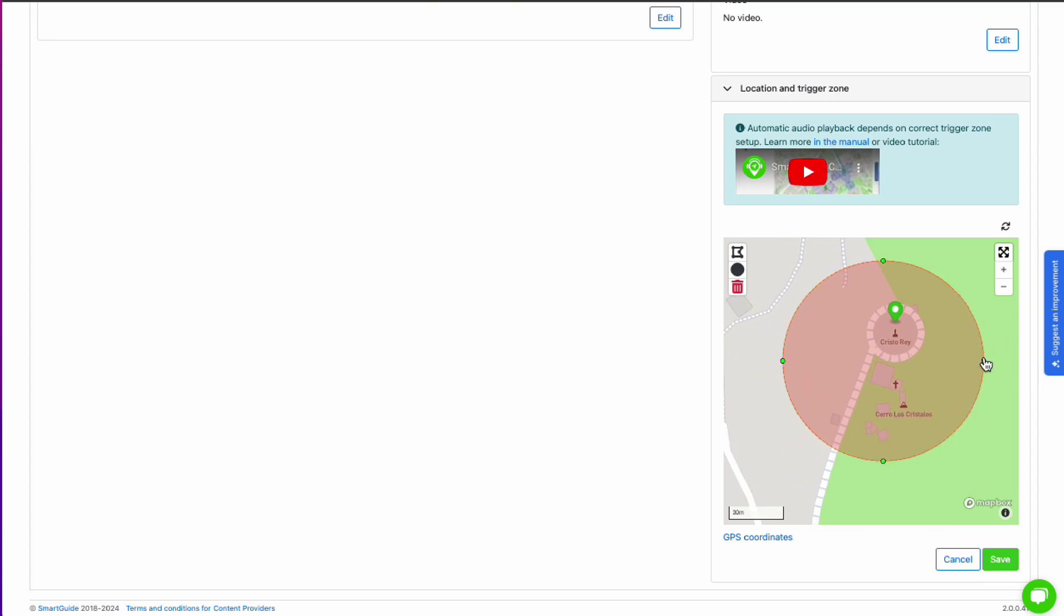
mouse_move(985, 364)
left_mouse_down()
mouse_move(1001, 365)
mouse_move(977, 349)
left_mouse_up()
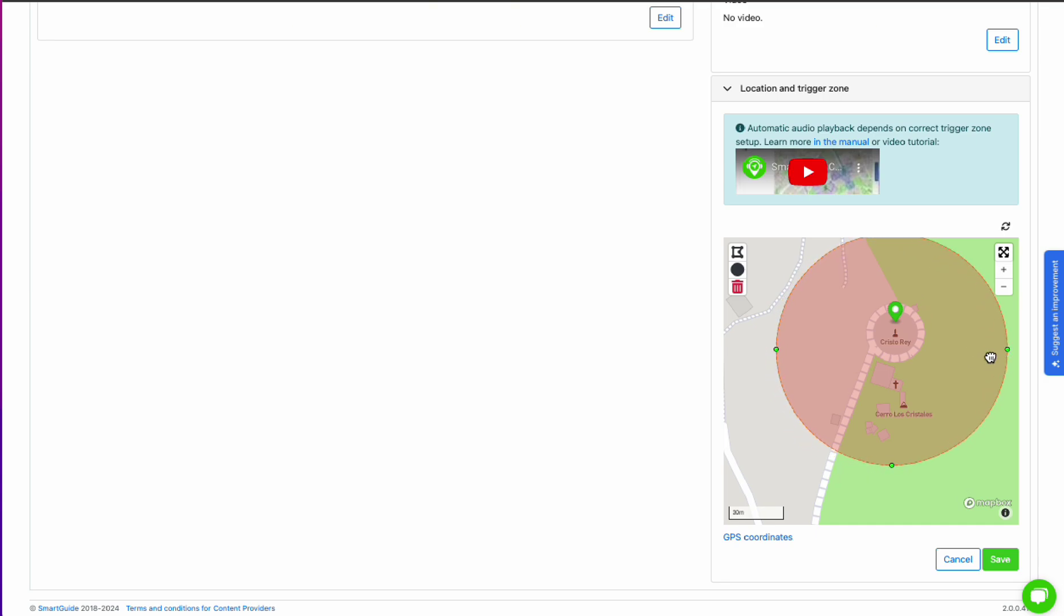
left_click_drag(999, 456, 982, 476)
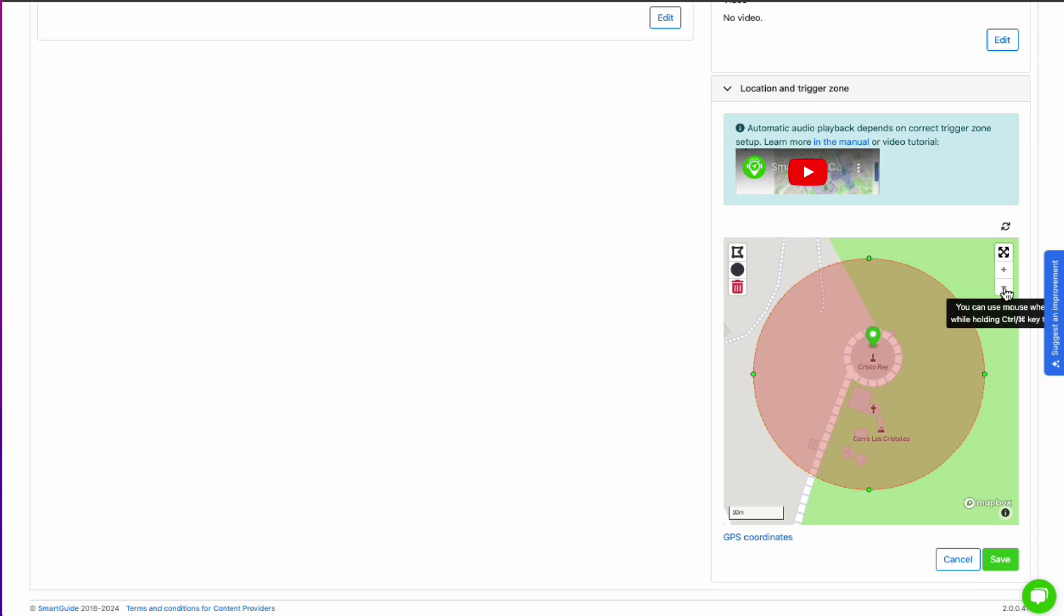
left_click(1000, 558)
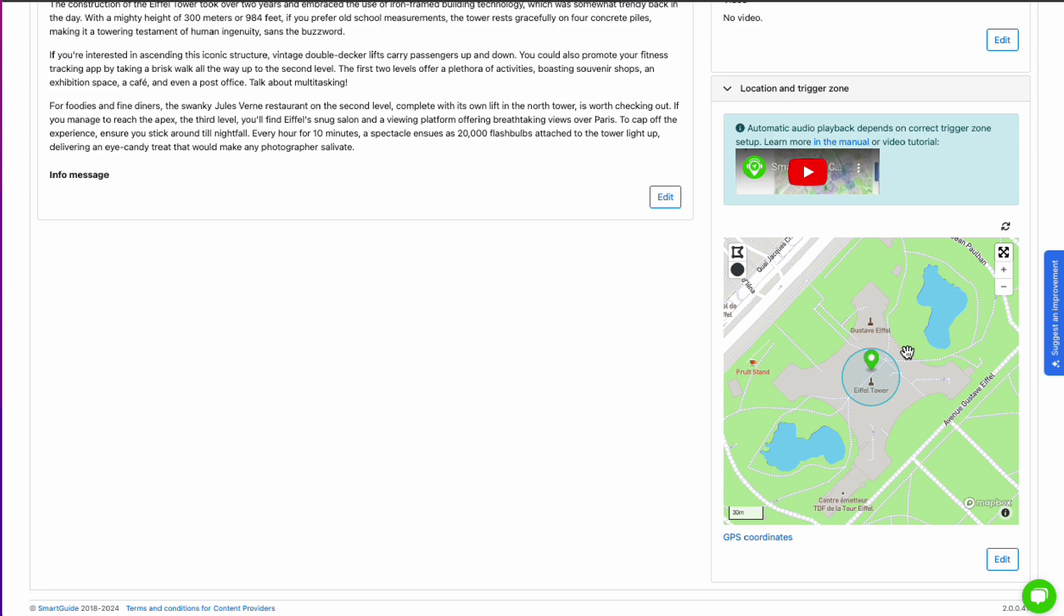
Step: Replace the Eiffel Tower's circular trigger zone with a four-corner polygon covering the surrounding park and Quai Jacques Chirac, and save it
left_click(1003, 286)
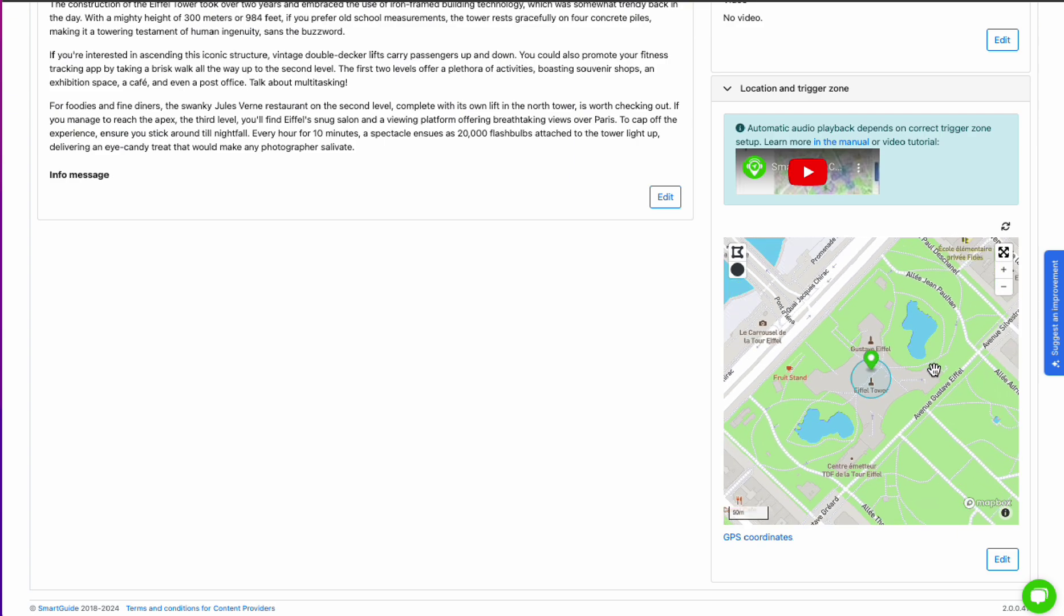
left_click(738, 270)
left_click(870, 379)
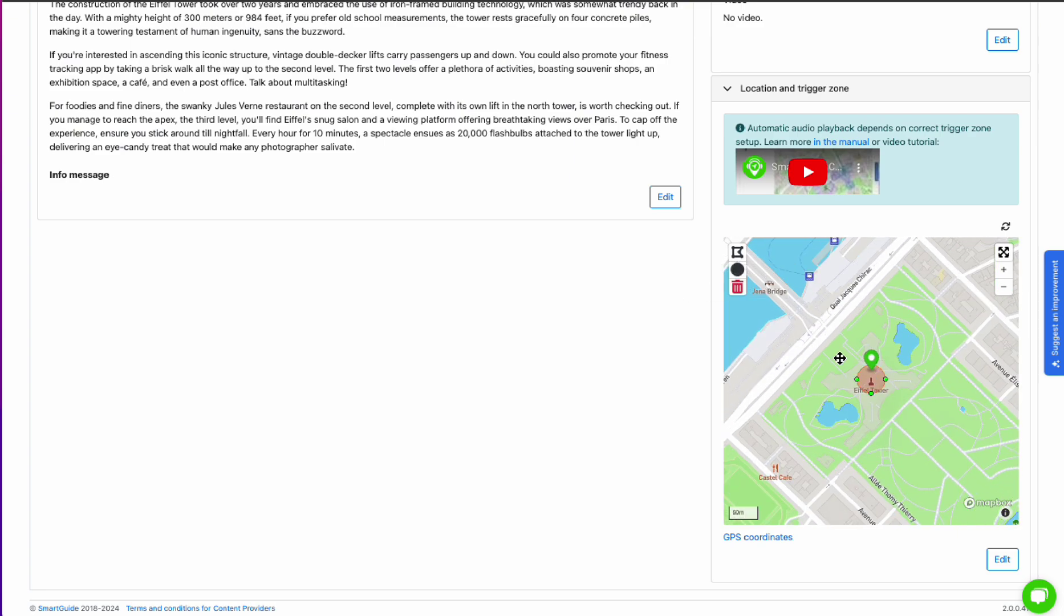
left_click(737, 288)
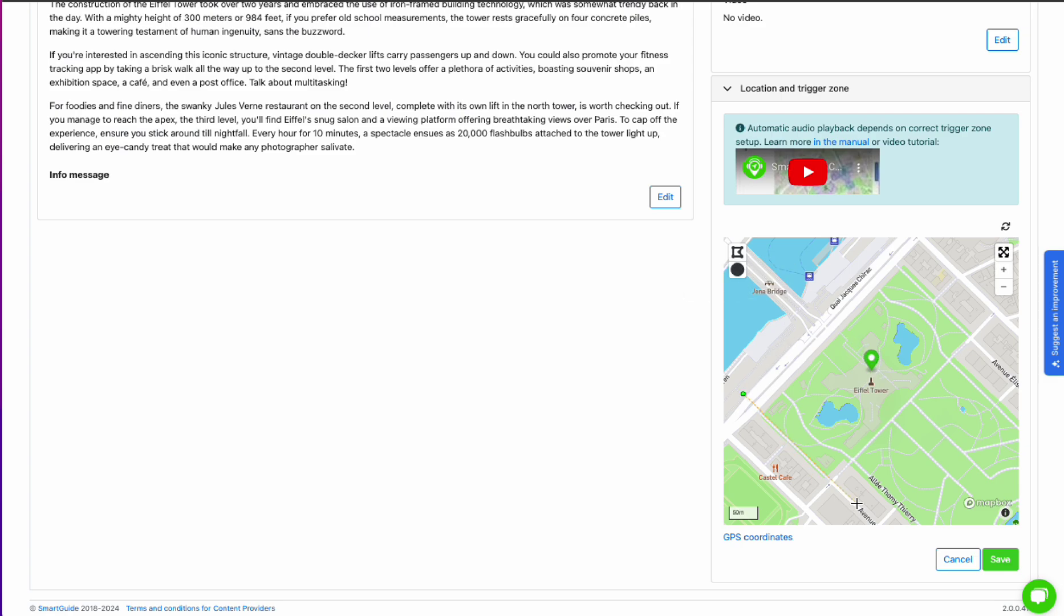
left_click(869, 519)
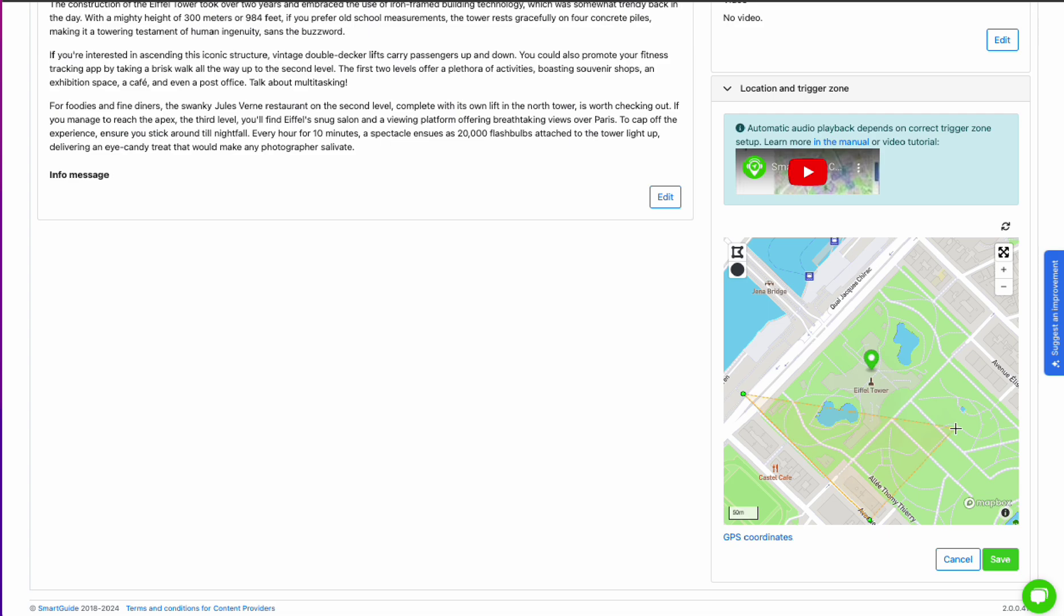
left_click(1010, 349)
double_click(886, 242)
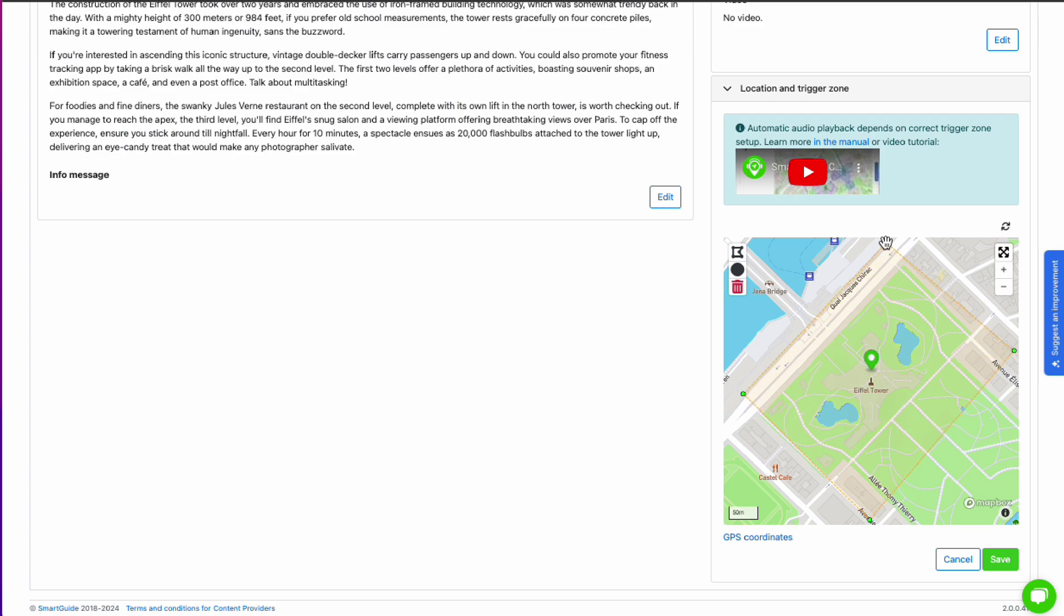
left_click(973, 443)
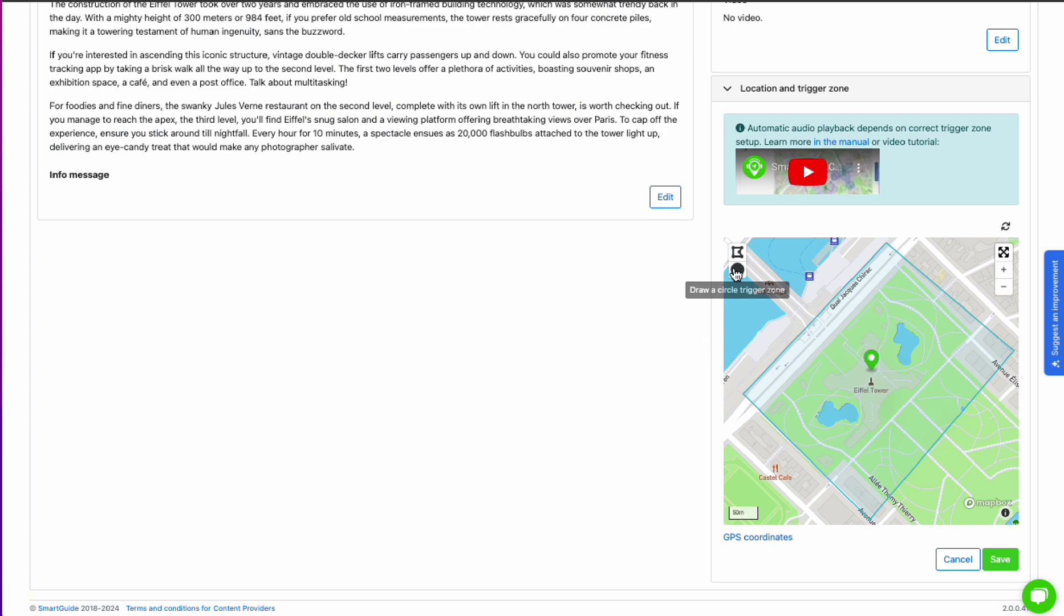
left_click(738, 269)
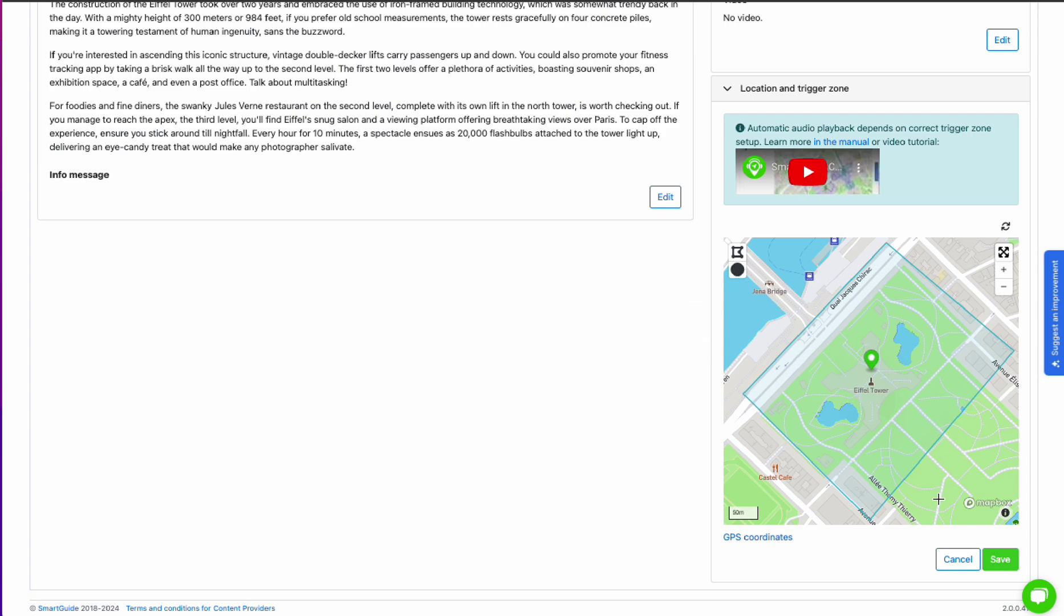
left_click(996, 560)
Step: Replace the Eiffel Tower's polygon trigger zone with a large circle centred on the tower, and save it
left_click(1002, 291)
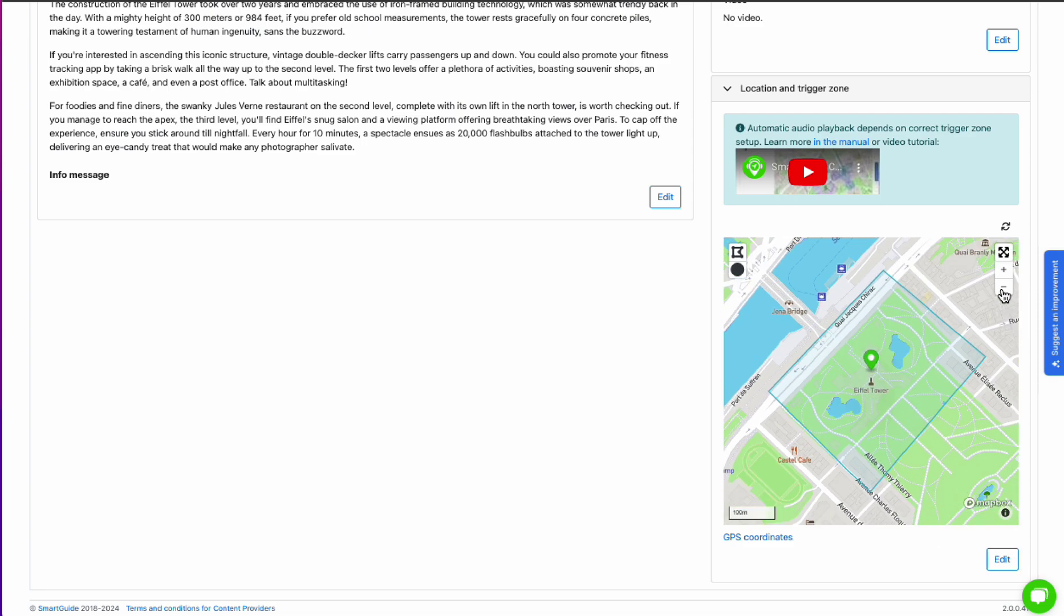
left_click(912, 356)
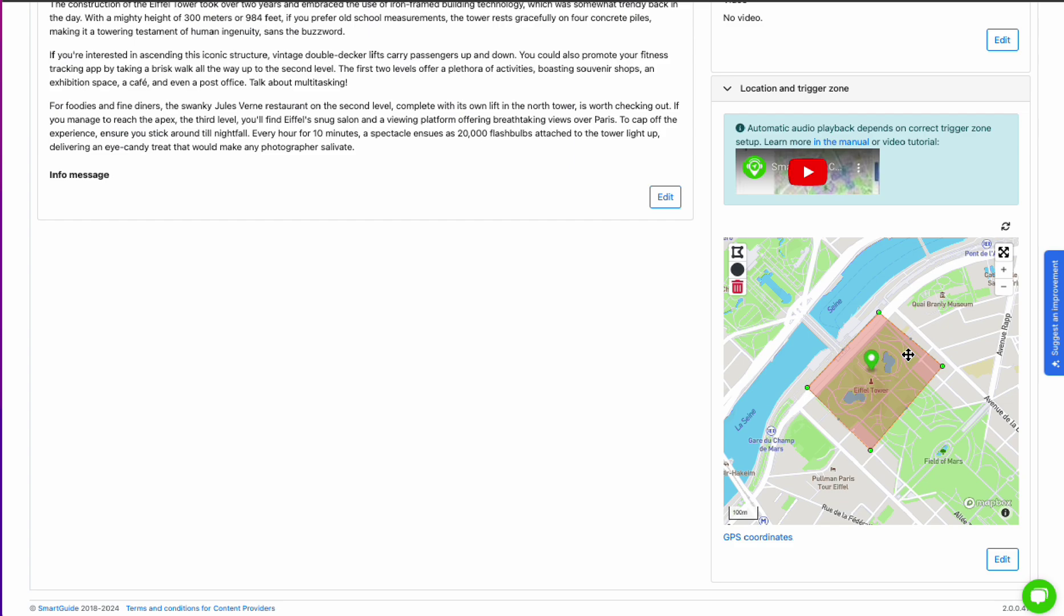
left_click(737, 287)
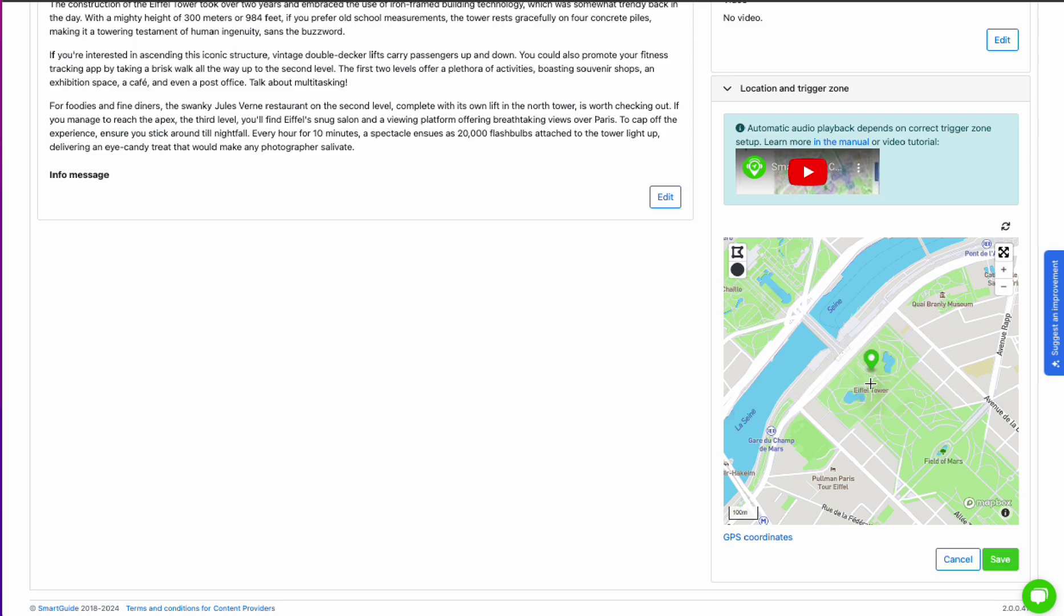
left_click_drag(871, 383, 794, 387)
left_click(995, 560)
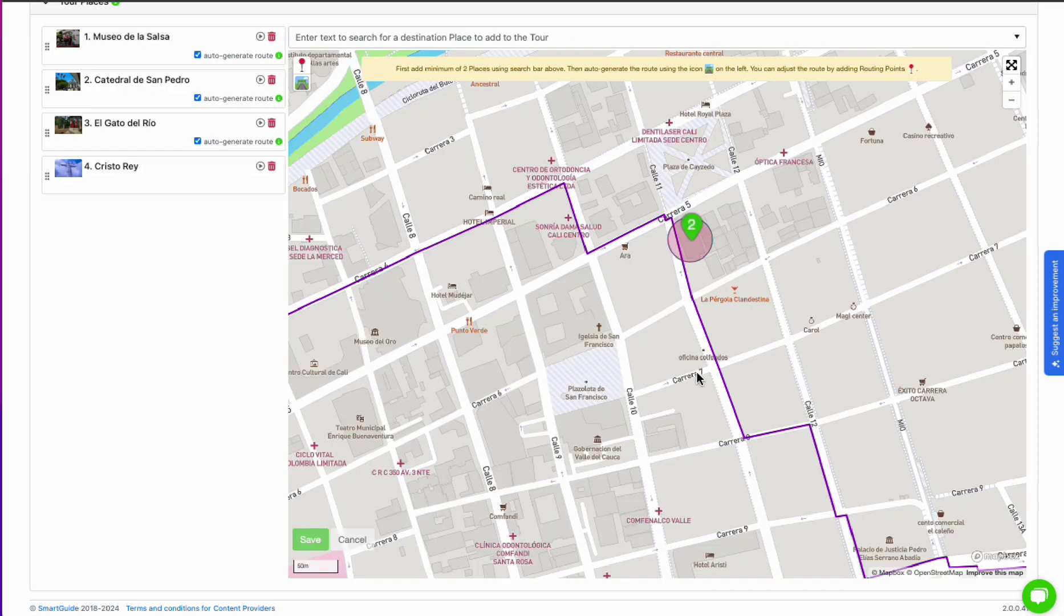
Step: Inspect the trigger zone of Catedral de San Pedro on the tour map and open that place's details
left_click(1011, 82)
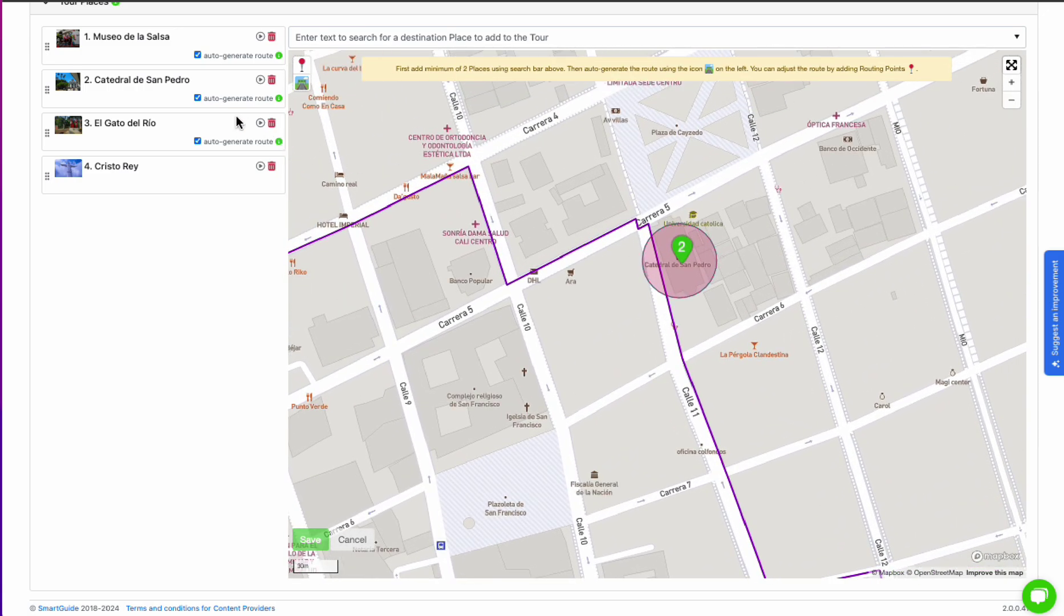
right_click(174, 80)
key("Escape")
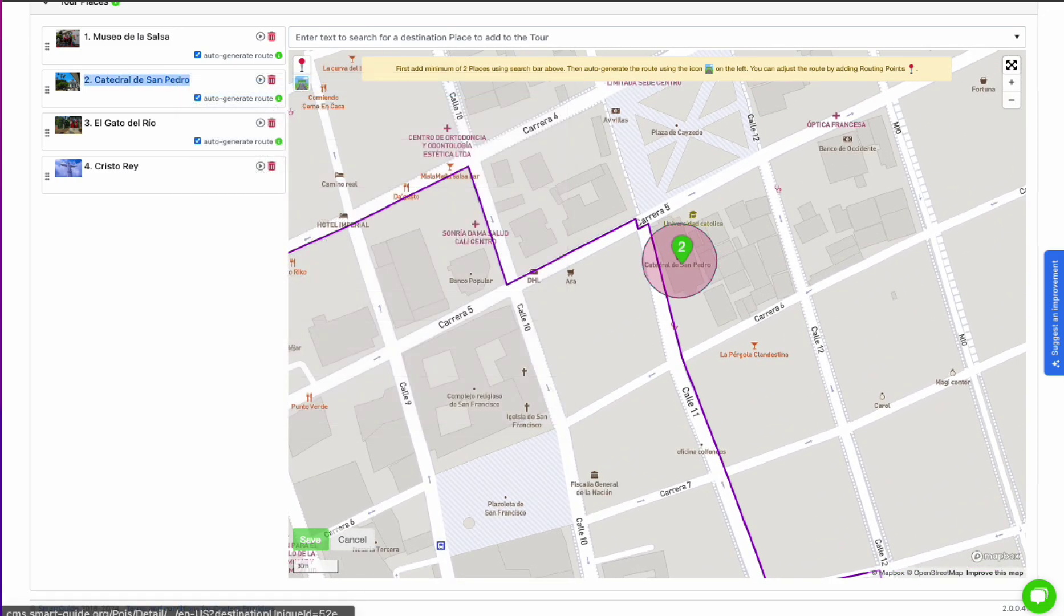
left_click(173, 80)
Step: Replace Catedral de San Pedro's circular trigger zone with a four-corner polygon covering the cathedral and part of Carrera 5, and save it
scroll(835, 343, "down", 10)
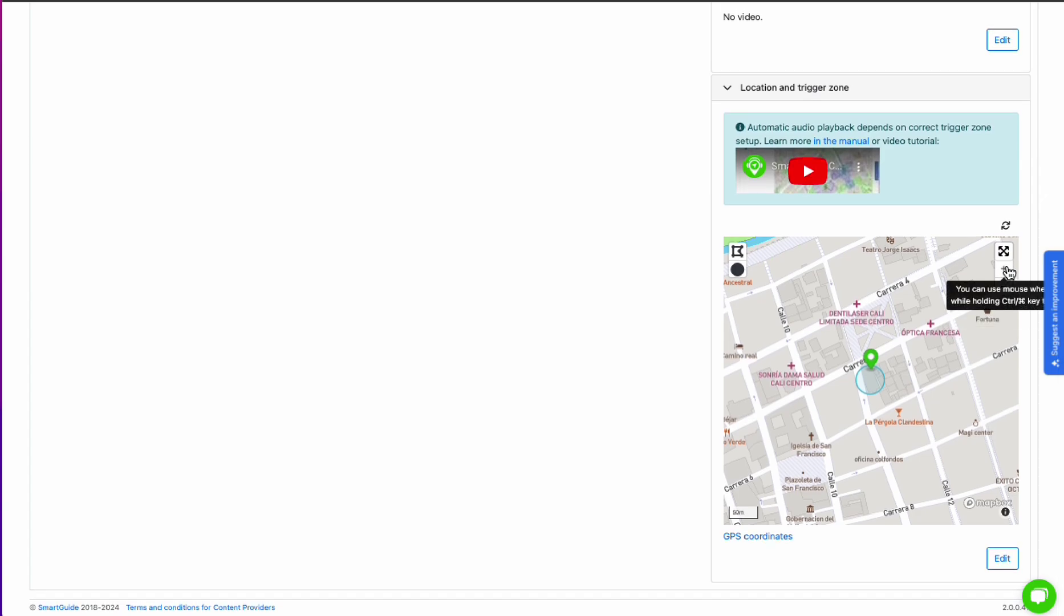
left_click(1008, 272)
left_click(738, 268)
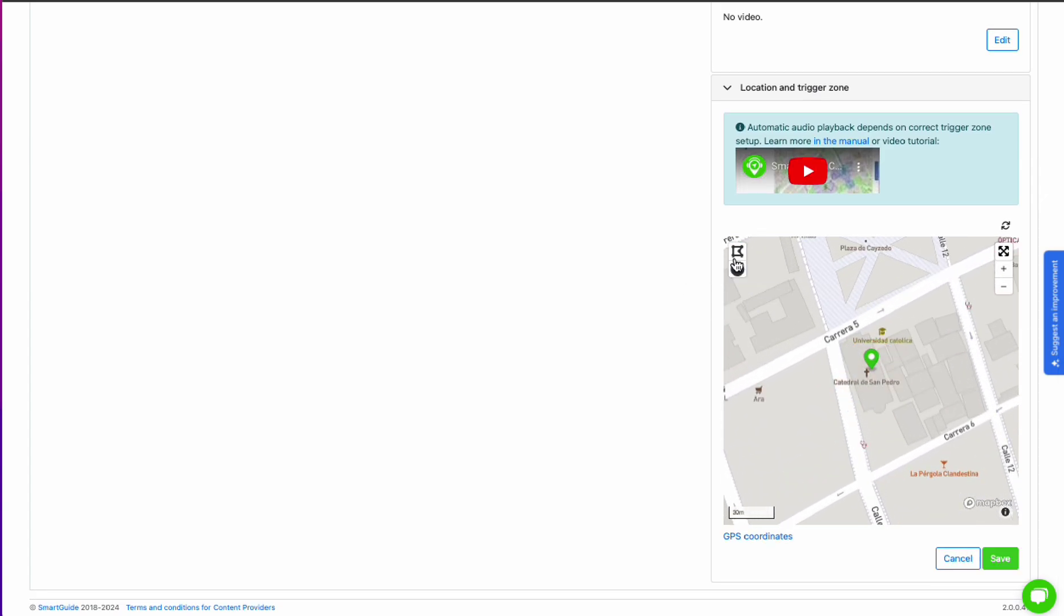
left_click(752, 350)
left_click(787, 486)
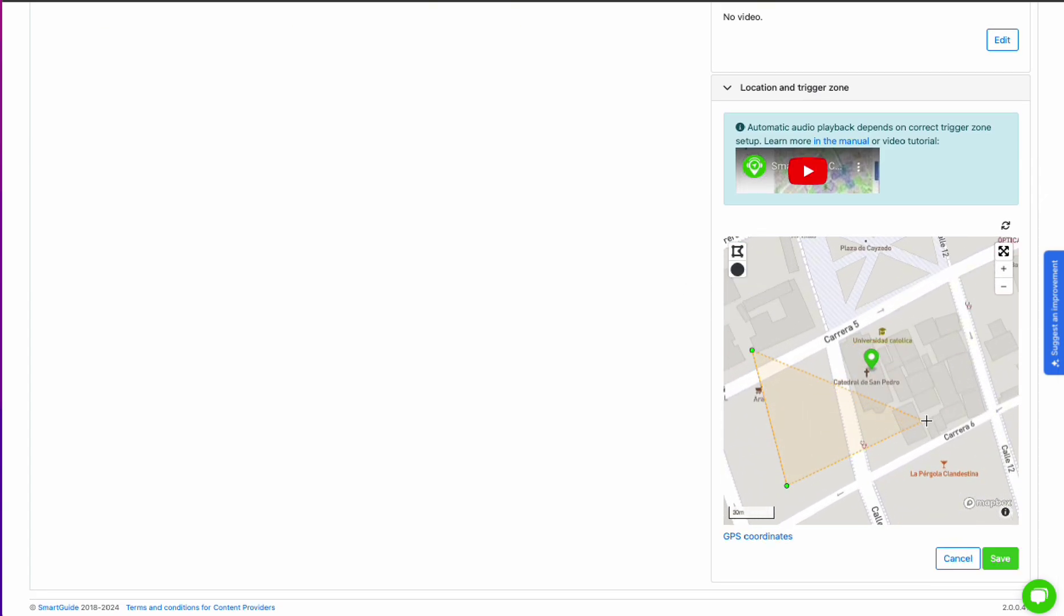
left_click(944, 420)
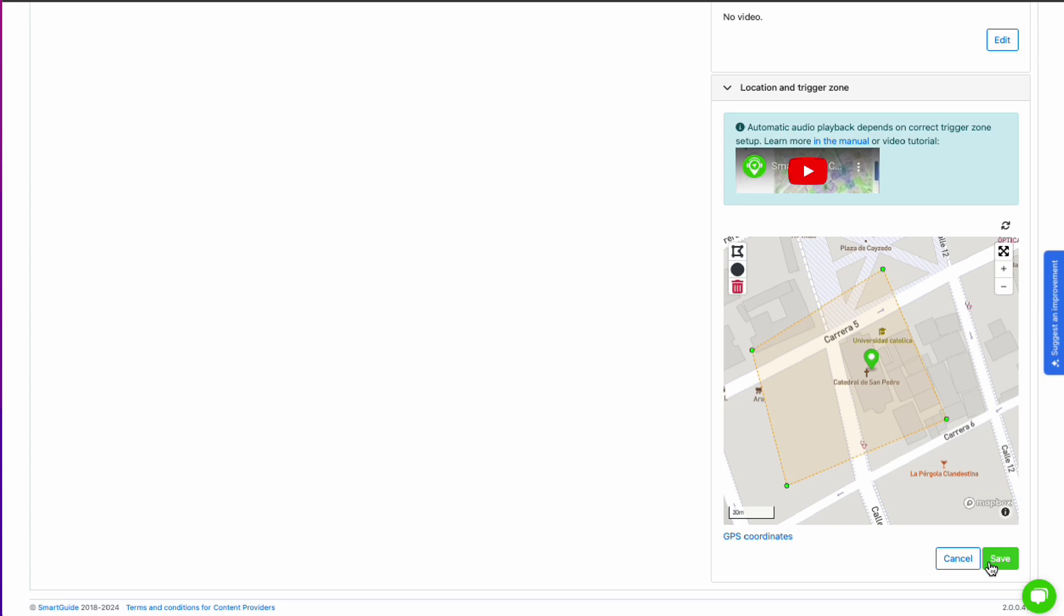
left_click(970, 494)
left_click(997, 559)
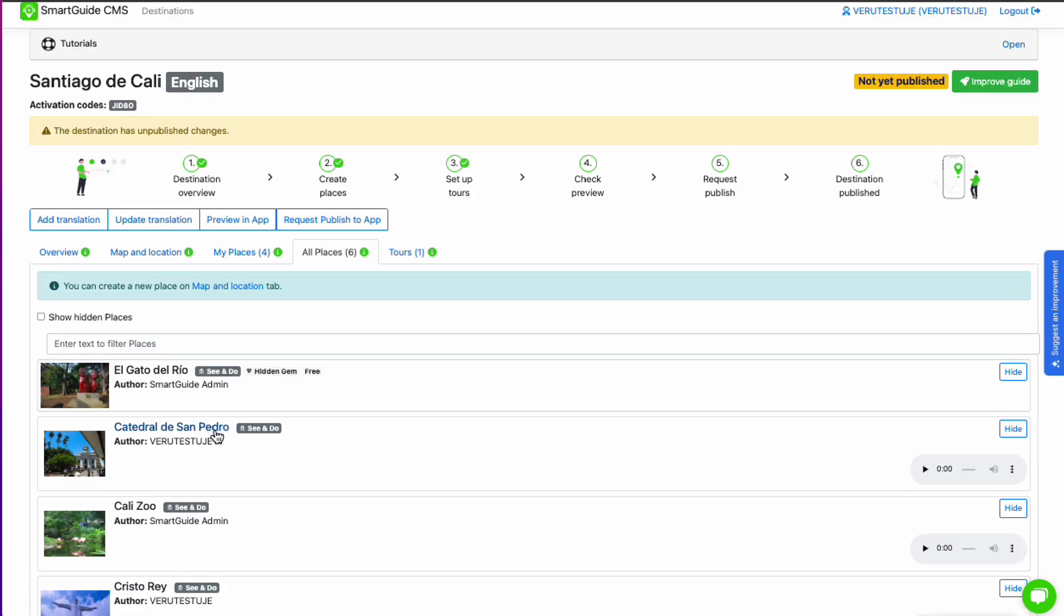
Step: Open Catedral de San Pedro from the destination's list of all places and examine its trigger zone there
left_click(217, 435)
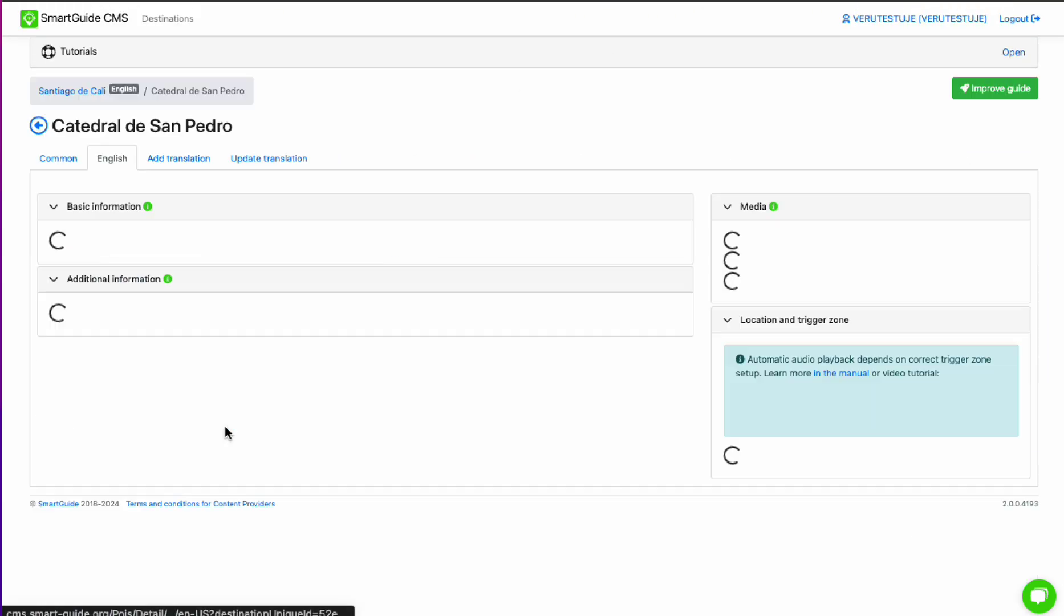
scroll(665, 484, "down", 1)
scroll(662, 485, "down", 11)
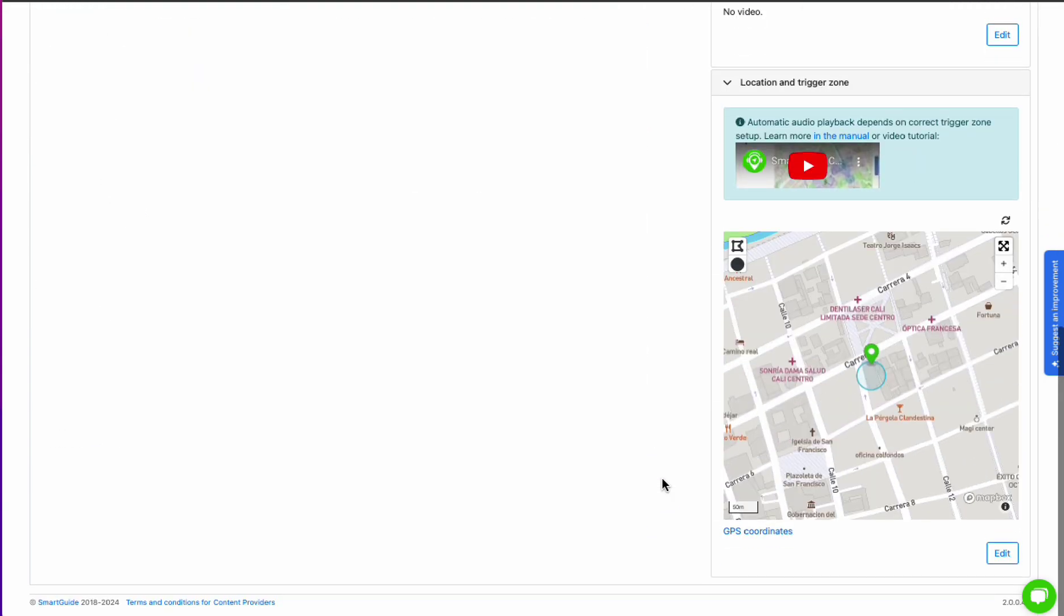
left_click(1005, 272)
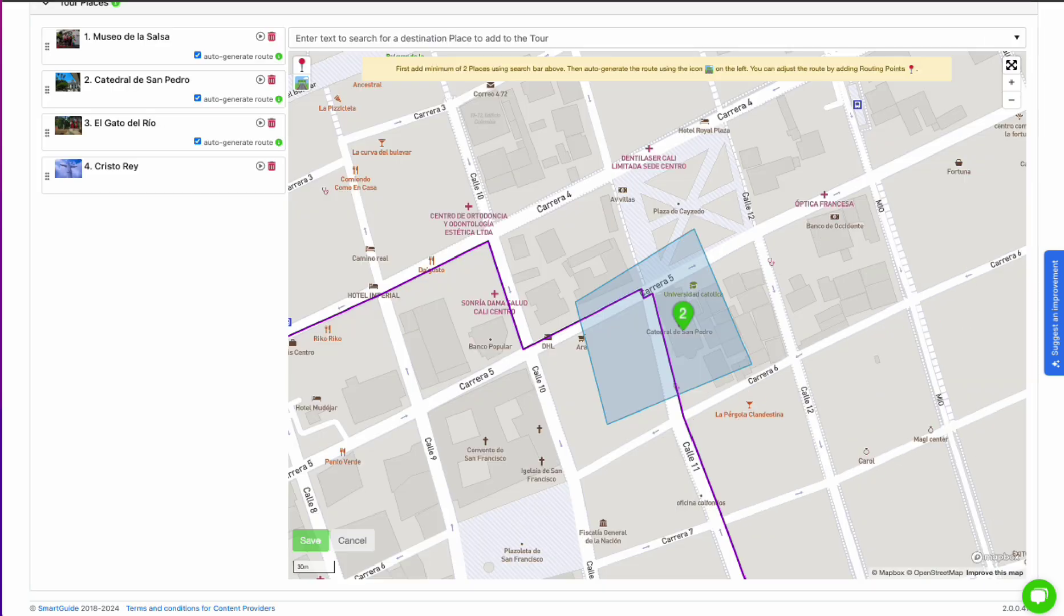
Step: Locate El Gato del Río on the tour map and open that tour place's details in a new browser tab
left_click(1011, 101)
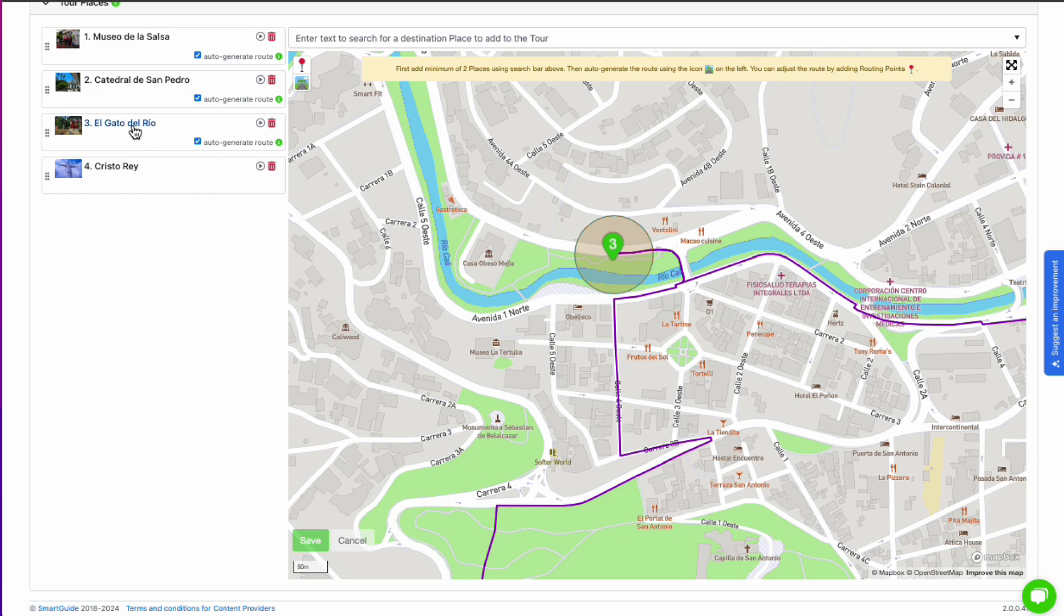
right_click(135, 132)
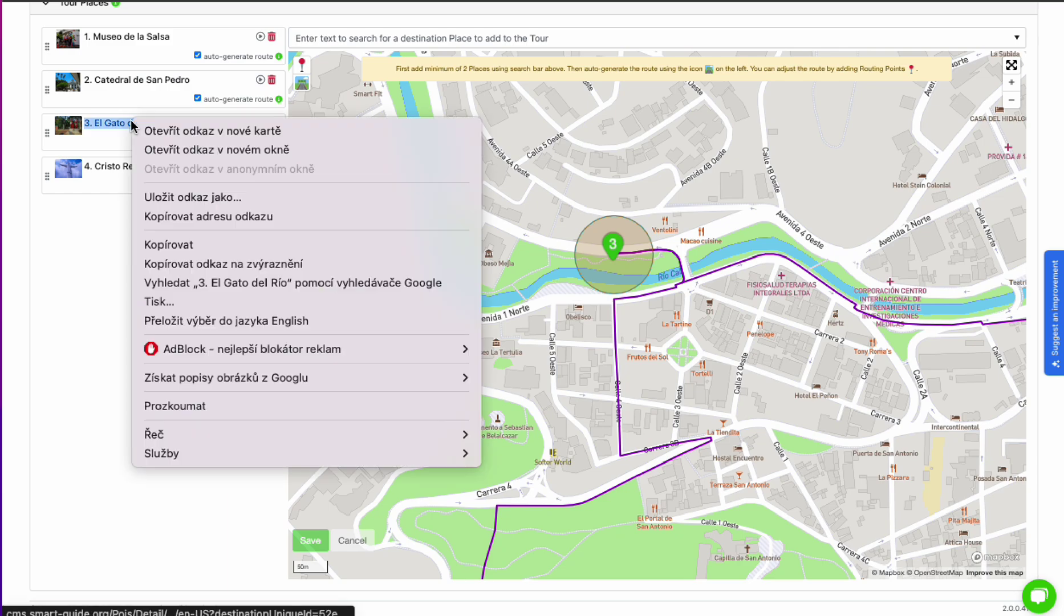
left_click(148, 134)
key("ctrl+Tab")
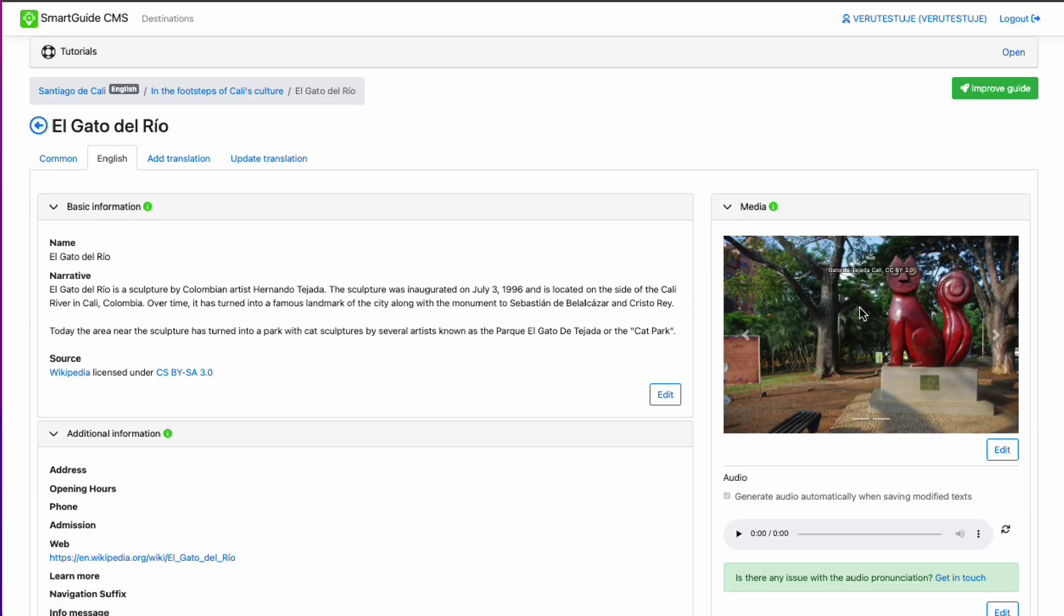
scroll(909, 378, "down", 10)
Step: Replace El Gato del Río's circular trigger zone with a four-corner polygon spanning Avenida 4 Oeste and the riverside park, and save it
left_click_drag(910, 378, 971, 358)
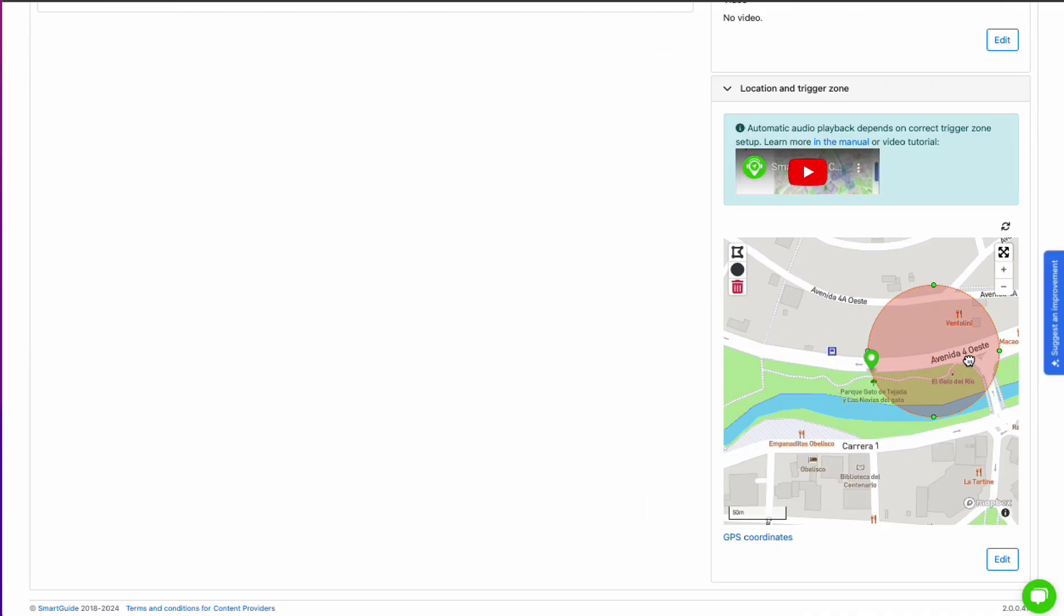
left_click(738, 287)
left_click(739, 251)
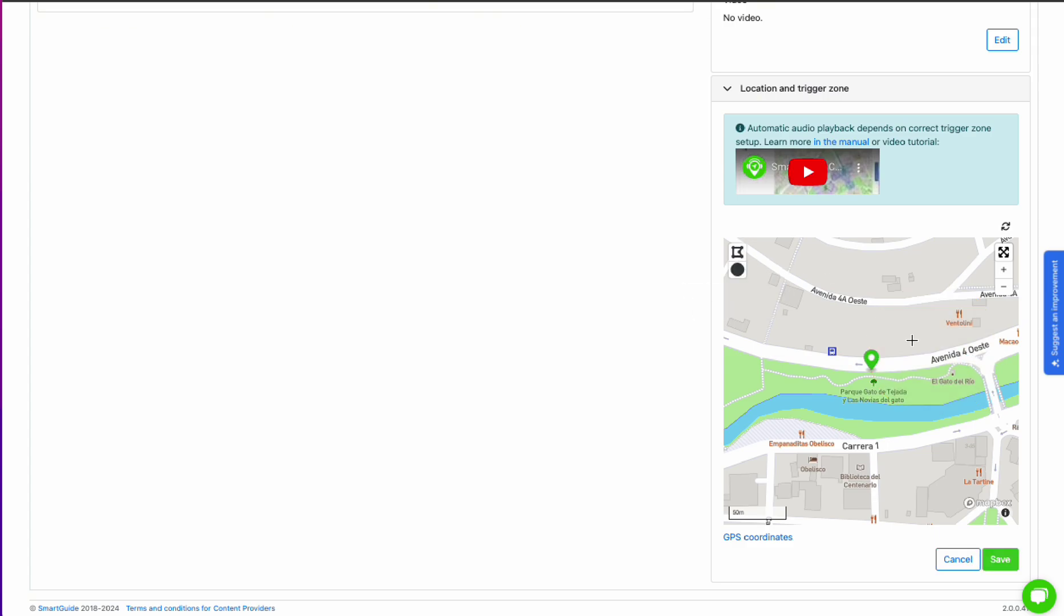
left_click(902, 439)
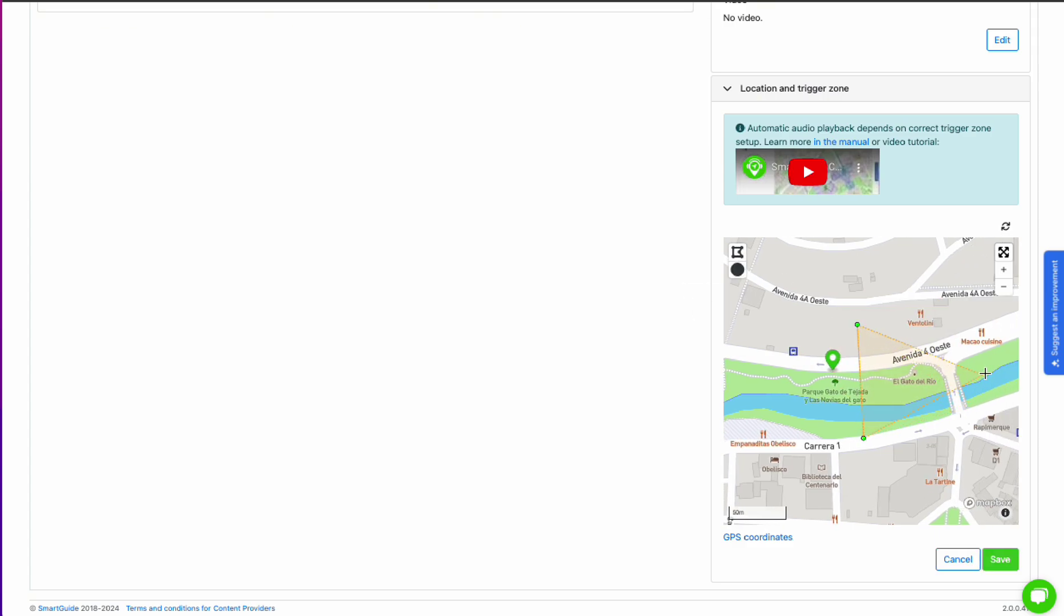
left_click(1000, 366)
double_click(978, 301)
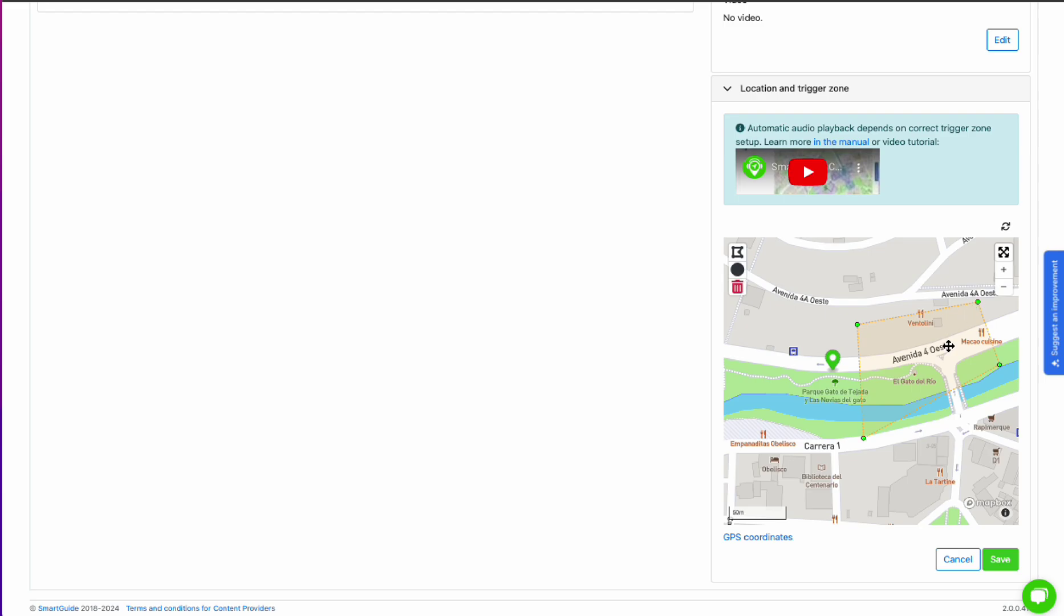
left_click(999, 559)
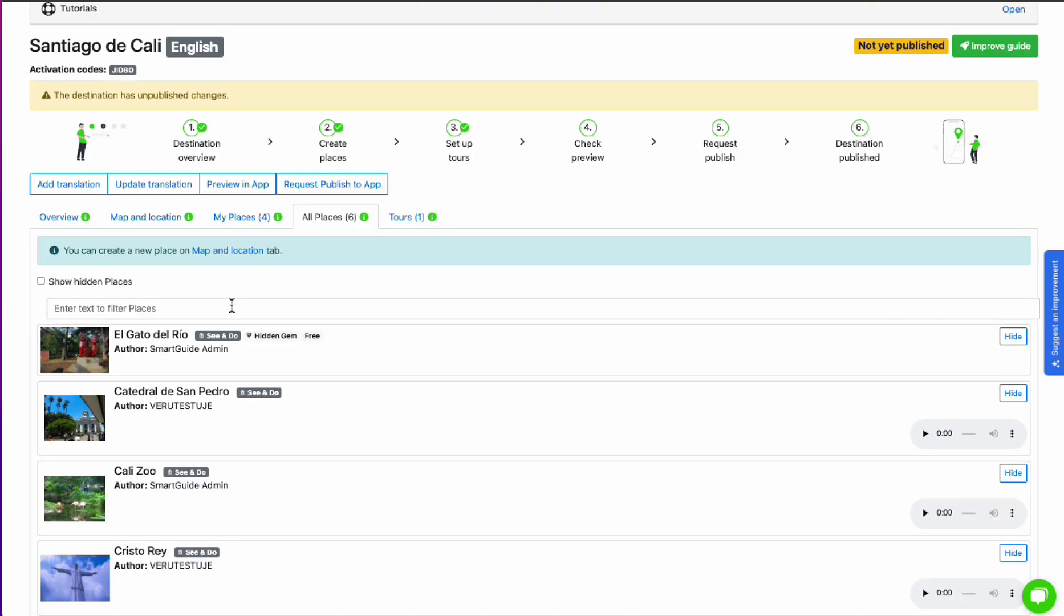
Step: Compare El Gato del Río's trigger zone in the destination's place details with its polygon zone on the tour map
left_click(185, 338)
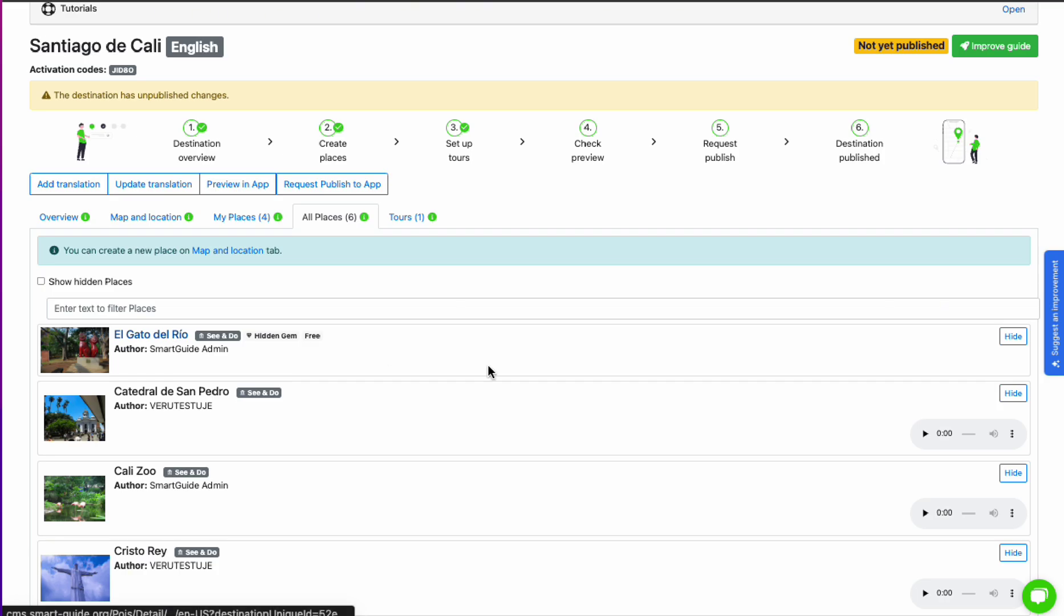
scroll(764, 456, "down", 10)
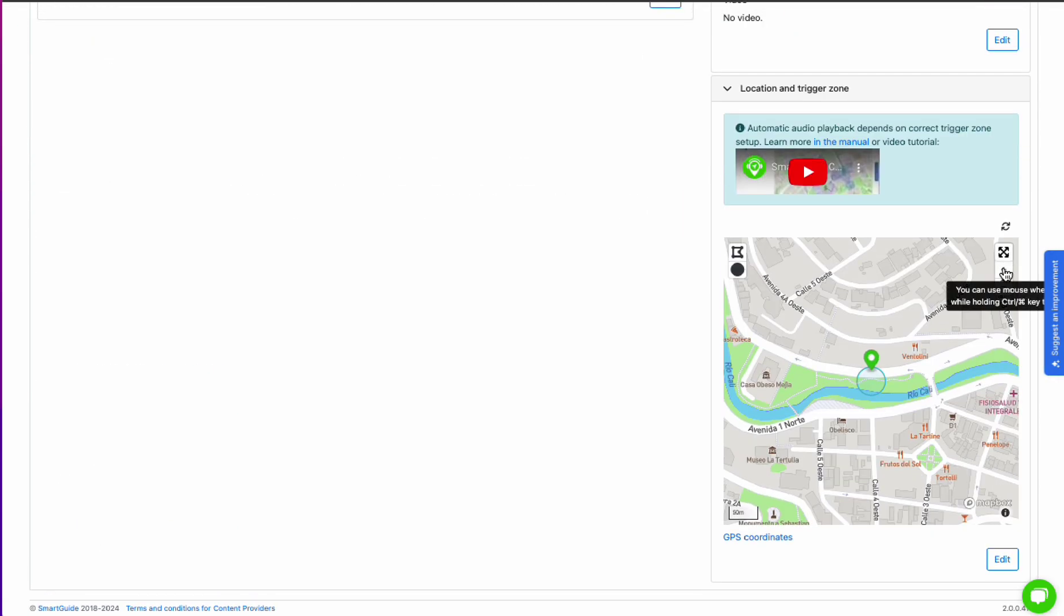
left_click(1004, 269)
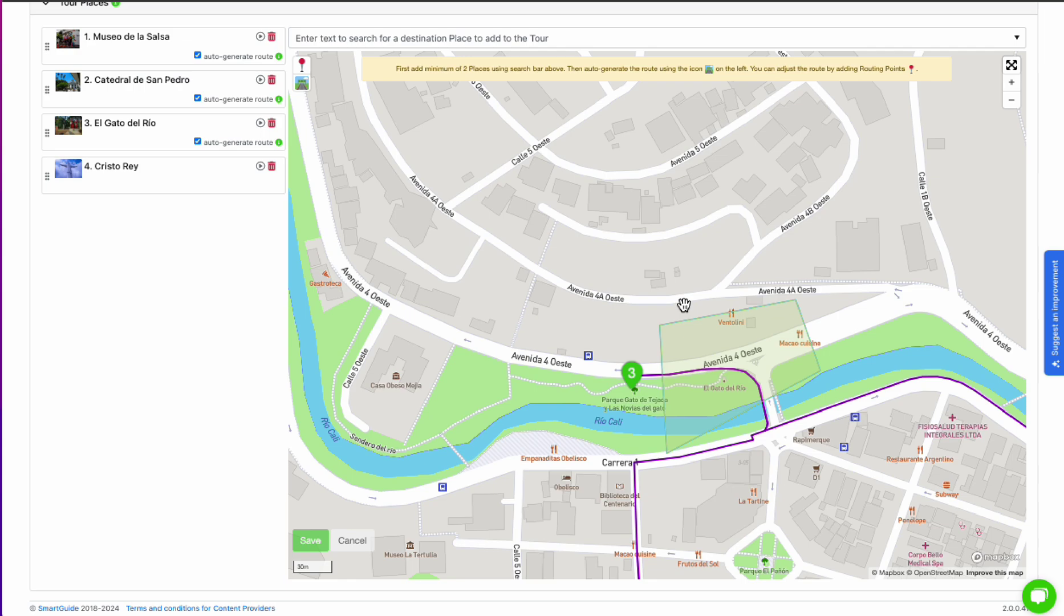
left_click_drag(834, 439, 787, 368)
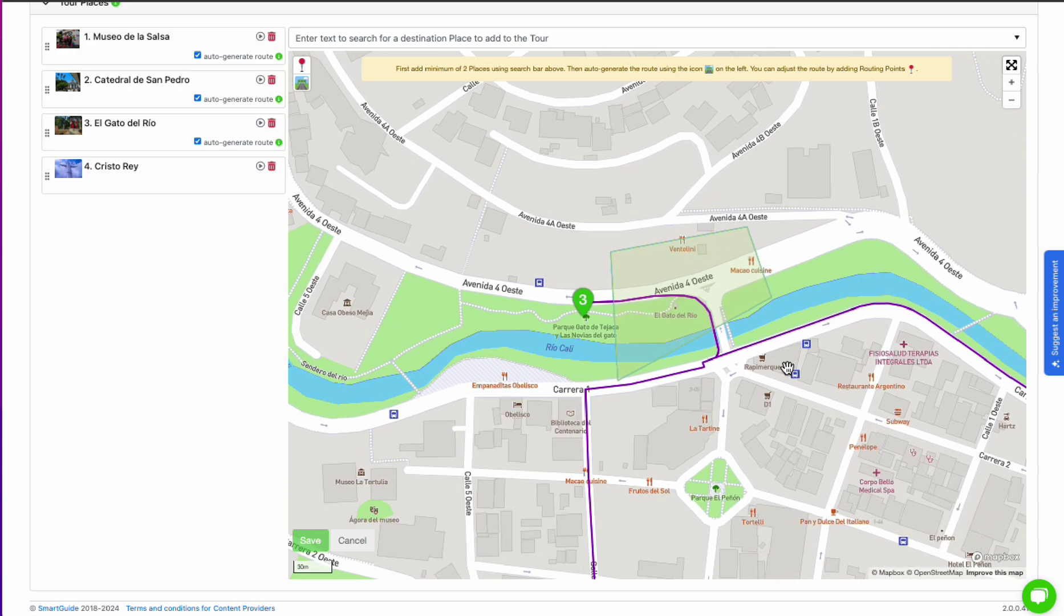
left_click_drag(886, 354, 880, 347)
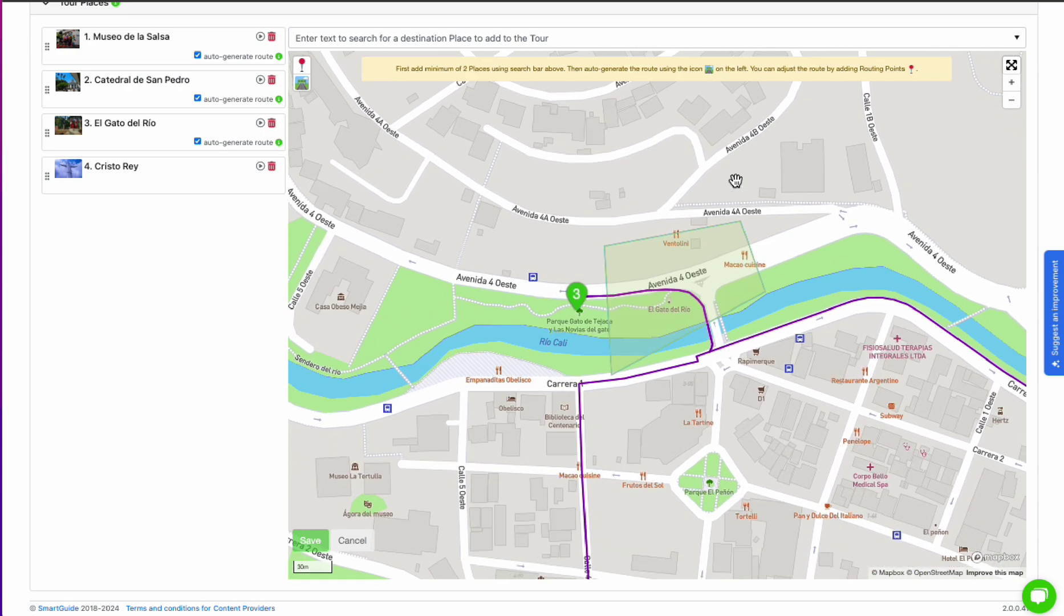
left_click(1011, 99)
left_click(1011, 100)
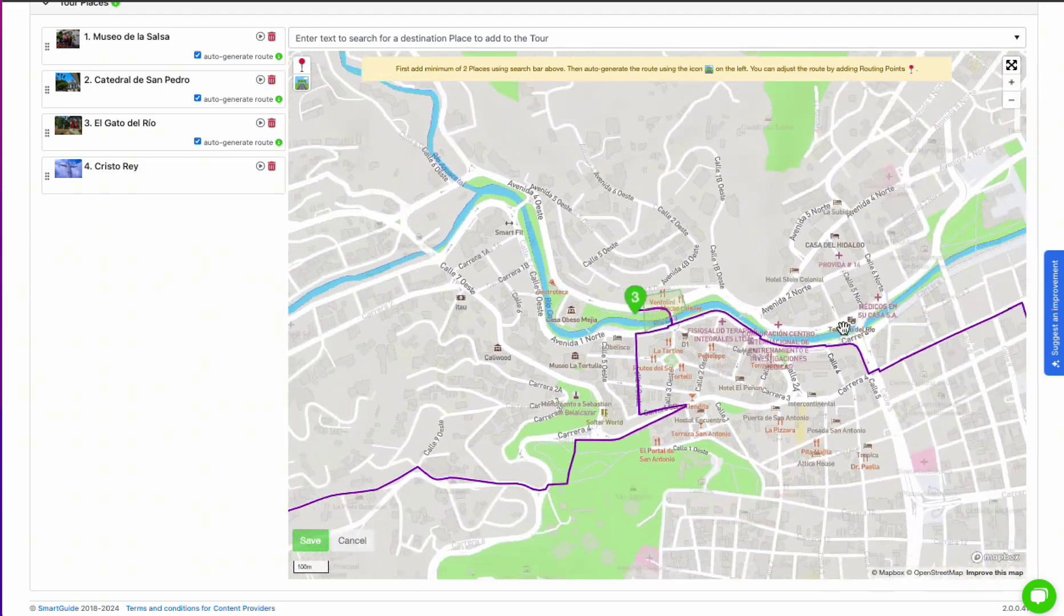
Step: Open Museo de la Salsa's details from the tour, enlarge its circular trigger zone, and review the whole route on the tour map
left_click_drag(810, 444, 463, 423)
mouse_move(710, 402)
left_mouse_down()
mouse_move(584, 373)
mouse_move(468, 323)
left_mouse_up()
right_click(131, 39)
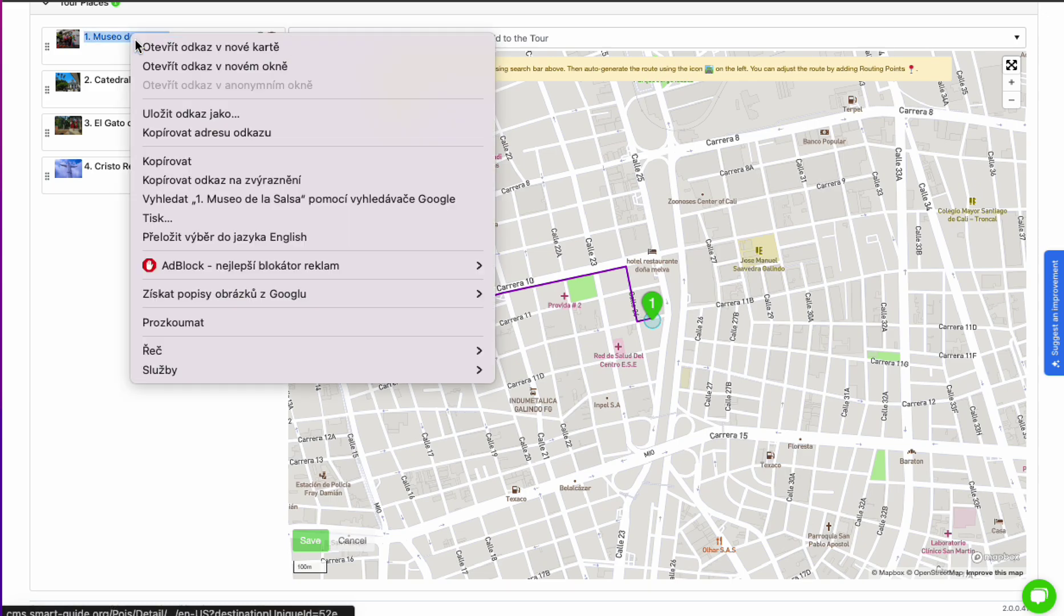
key("Escape")
left_click(131, 38)
scroll(886, 353, "down", 10)
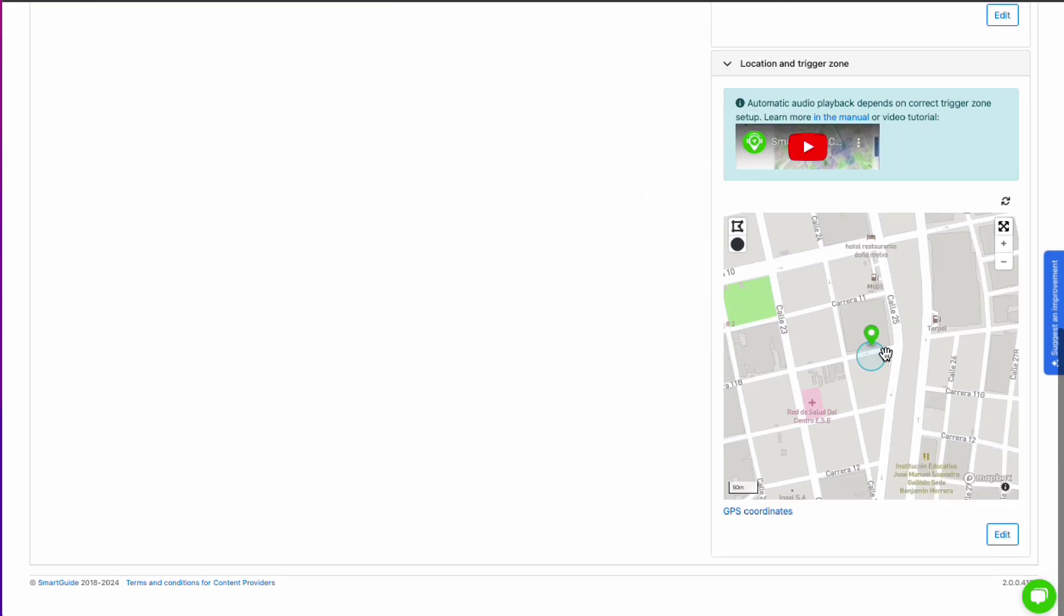
left_click(1004, 270)
left_click(905, 380)
left_click_drag(907, 380, 955, 381)
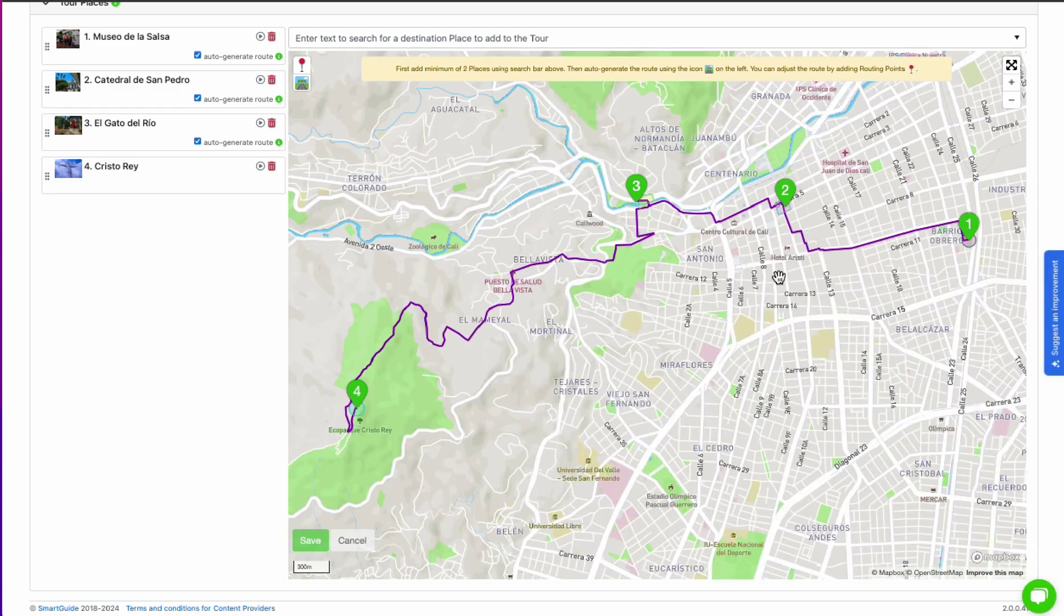
left_click_drag(781, 276, 770, 325)
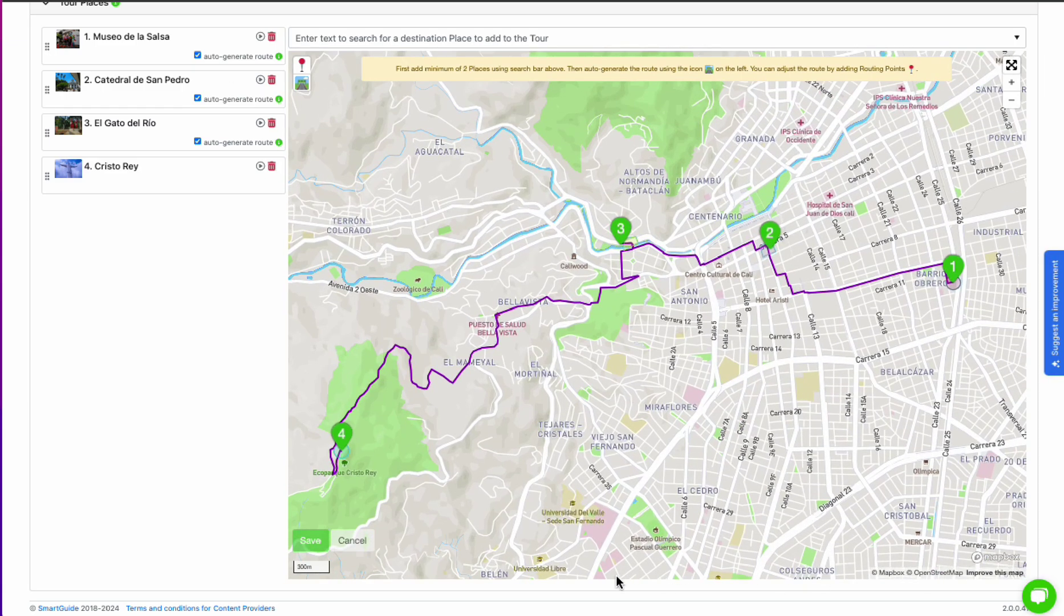